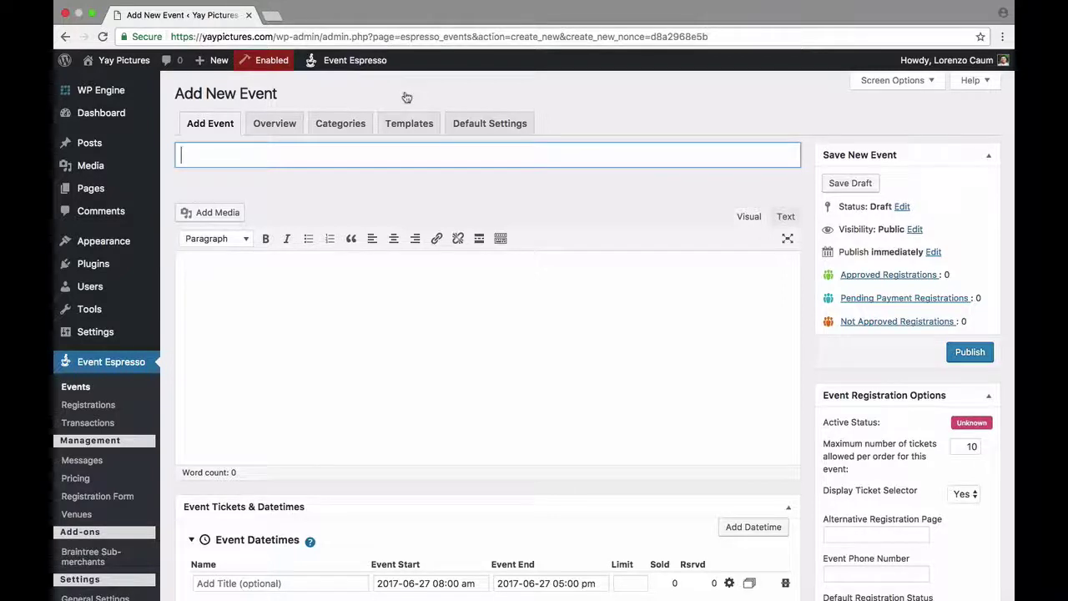
# - Title the event "My fun training event" and begin its description with the line "Welcome to my event training!"
pyautogui.write('My fun training event')
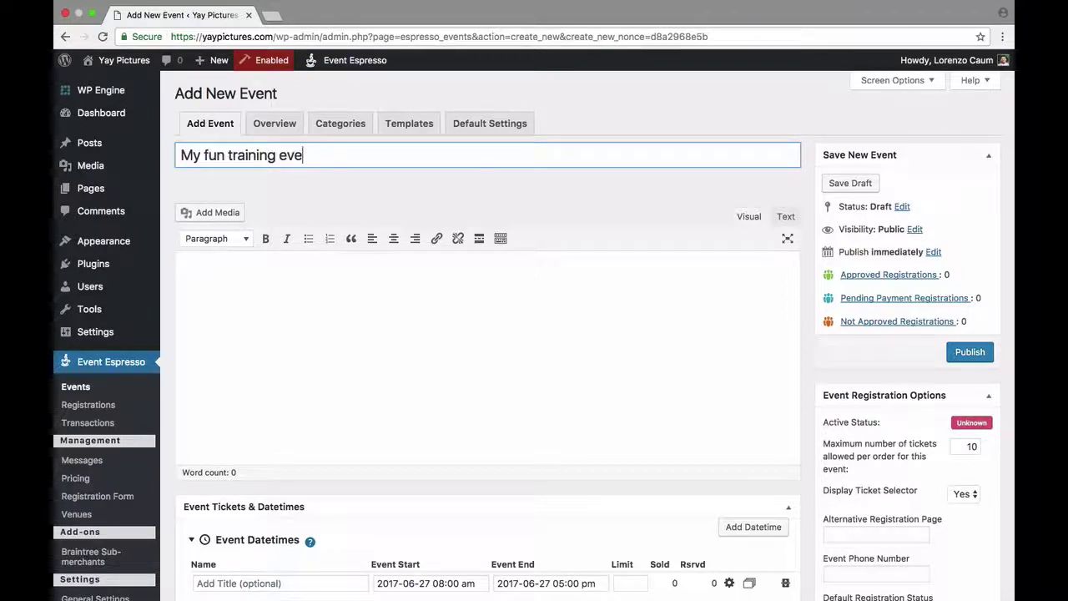
pyautogui.click(487, 383)
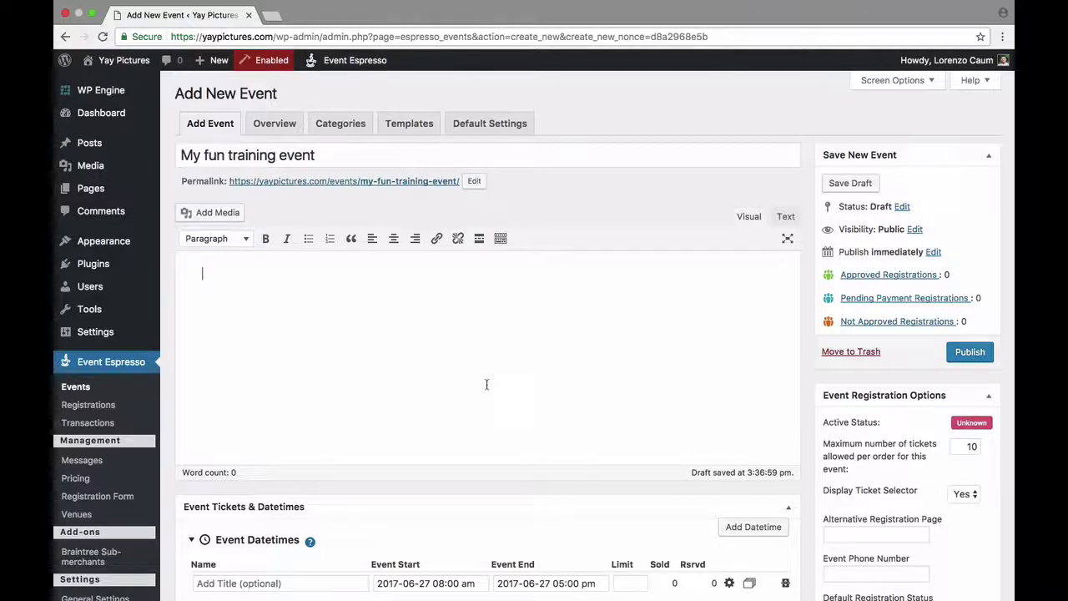
pyautogui.write('Welcome to my event')
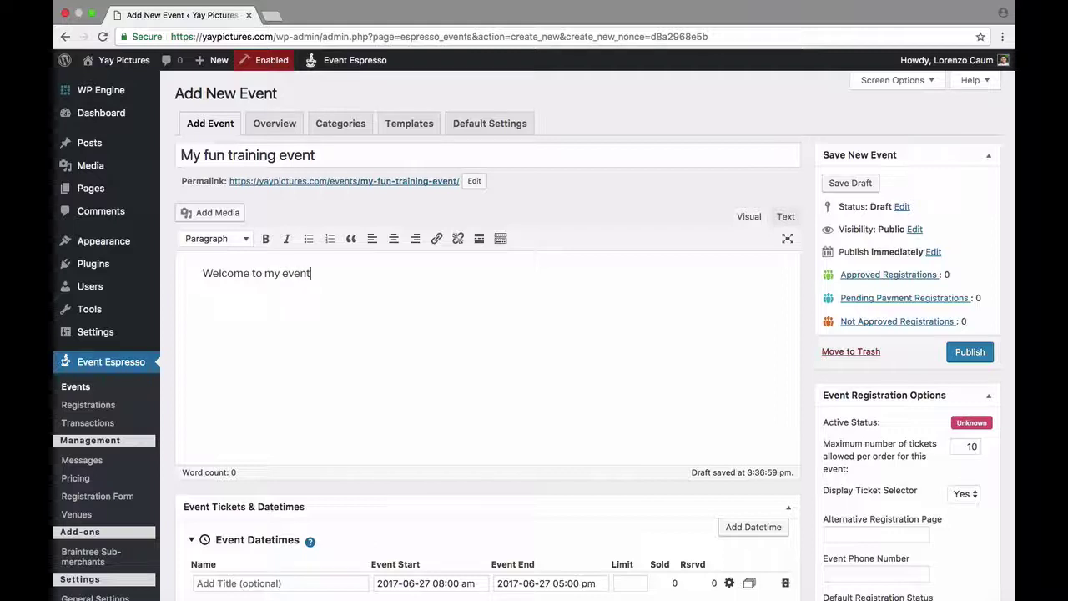
pyautogui.write(' training!')
pyautogui.press('Return')
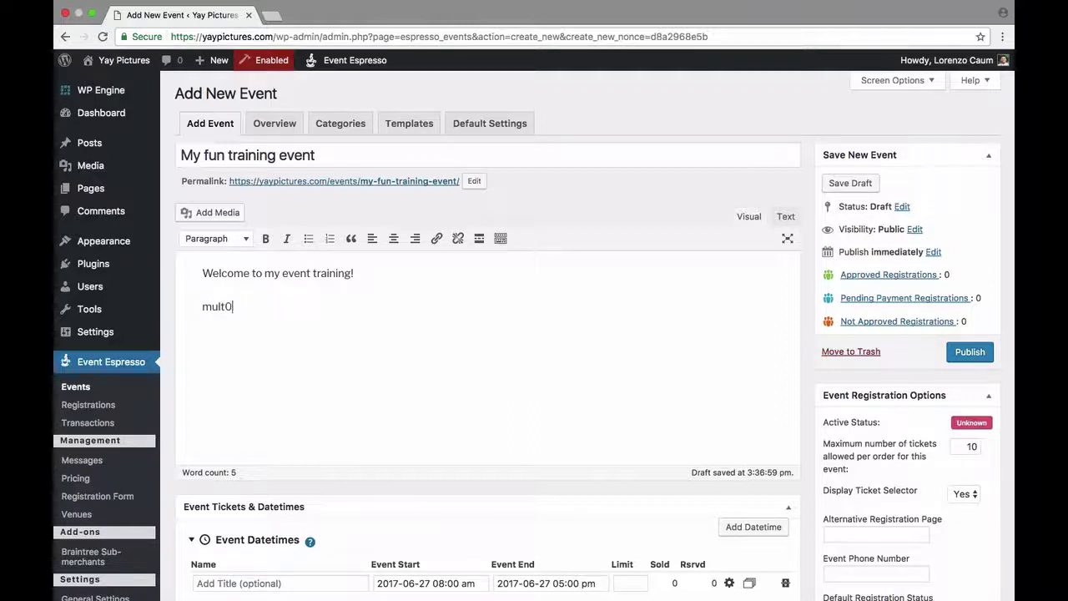
# - Add a second description paragraph reading "multi-week event with sub events, all access pass, limit 25"
pyautogui.write('-week event with s')
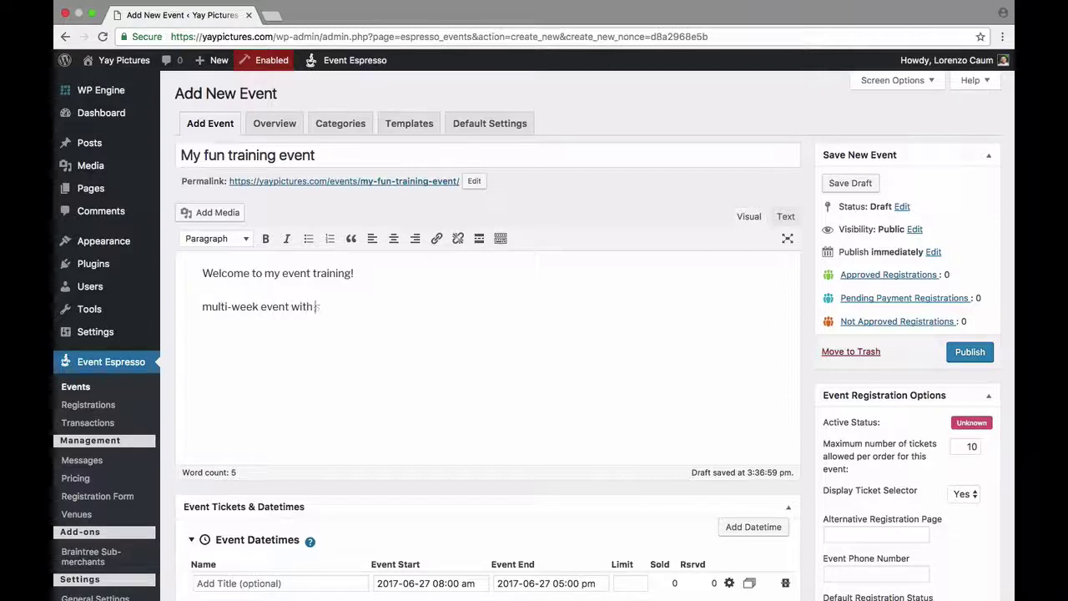
pyautogui.write('ub events, all acc')
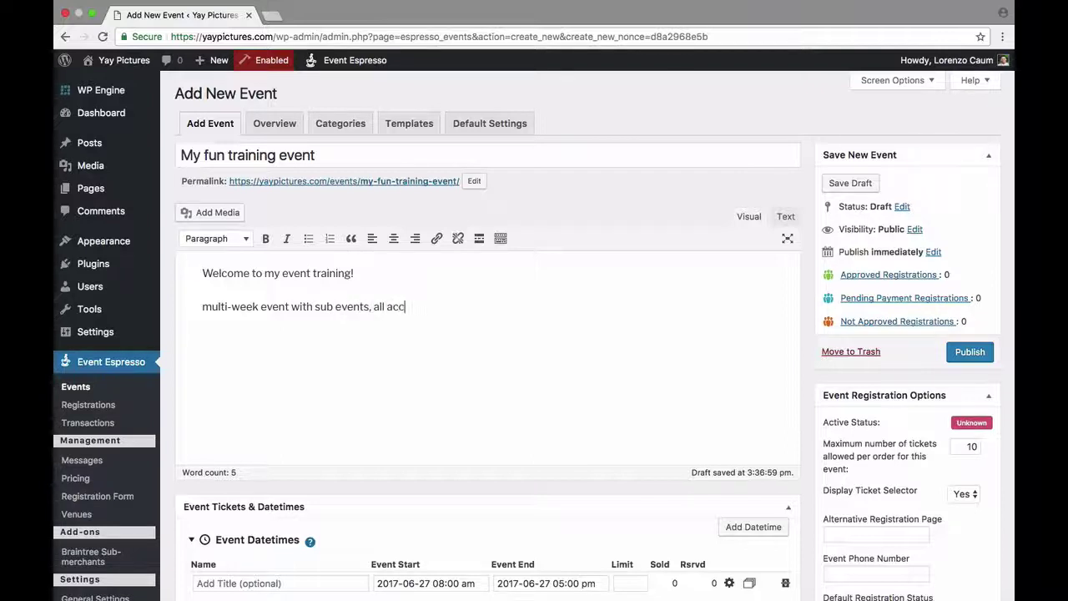
pyautogui.write('ess pass, ')
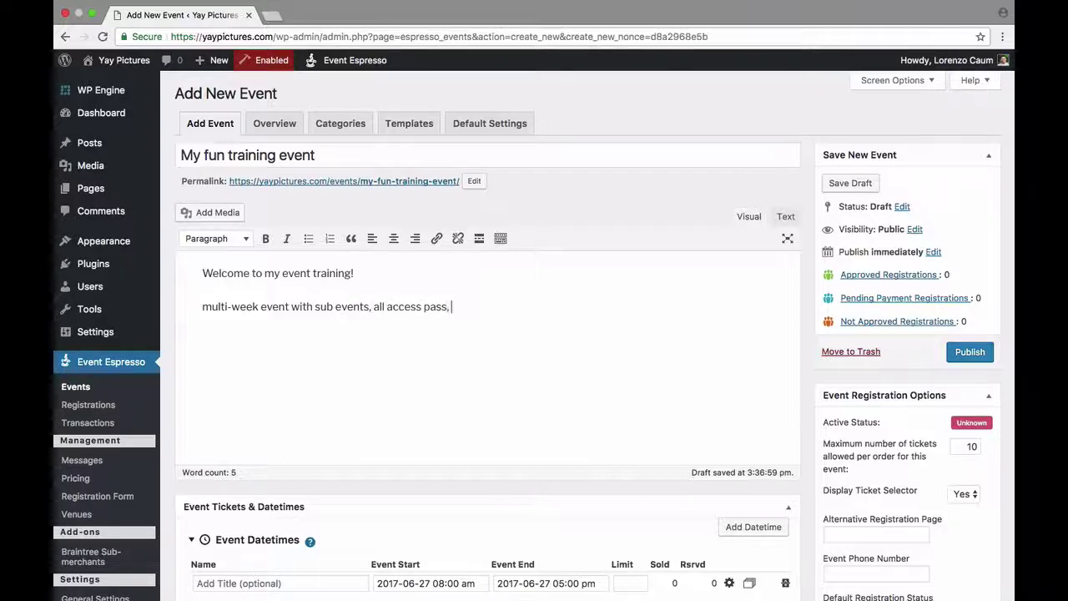
pyautogui.write('limit 25')
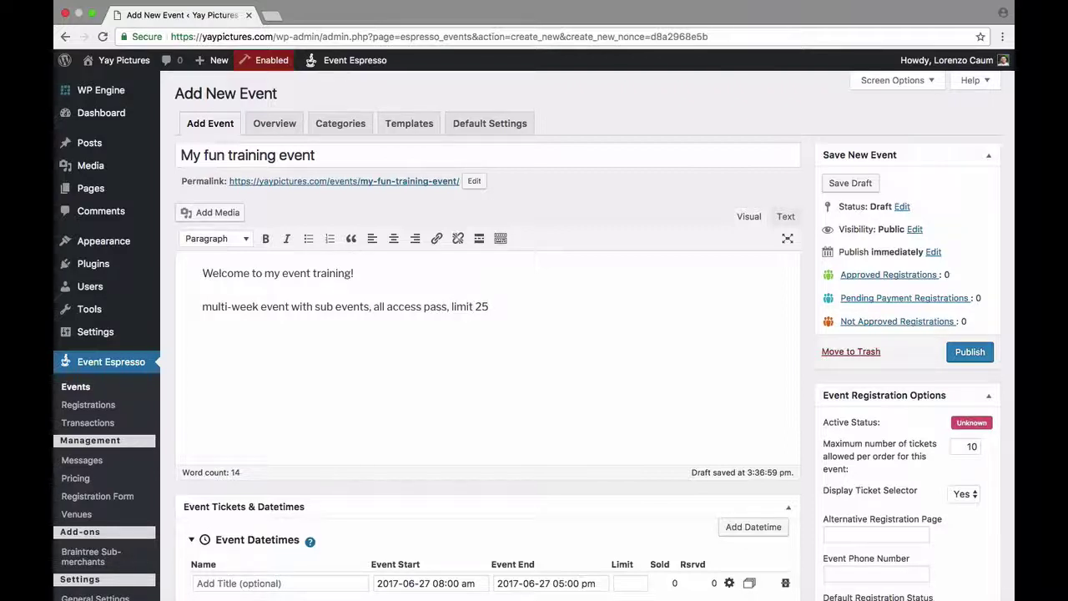
# - Name the event's existing datetime "Registration for course A"
pyautogui.scroll(-2, 536, 381)
pyautogui.scroll(-2, 536, 381)
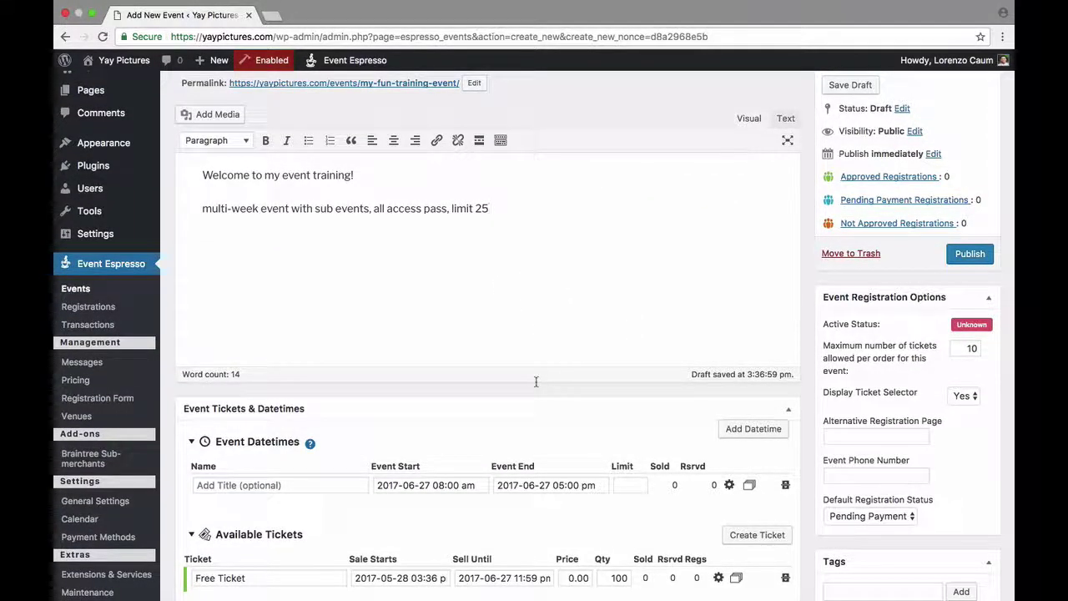
pyautogui.scroll(-5, 536, 382)
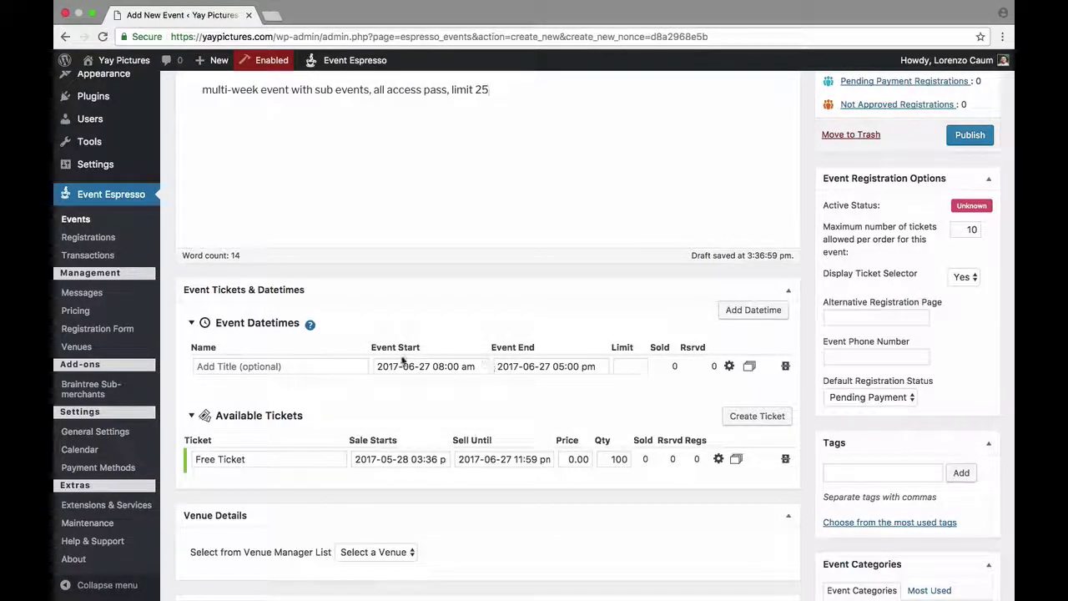
pyautogui.click(348, 363)
pyautogui.write('Course')
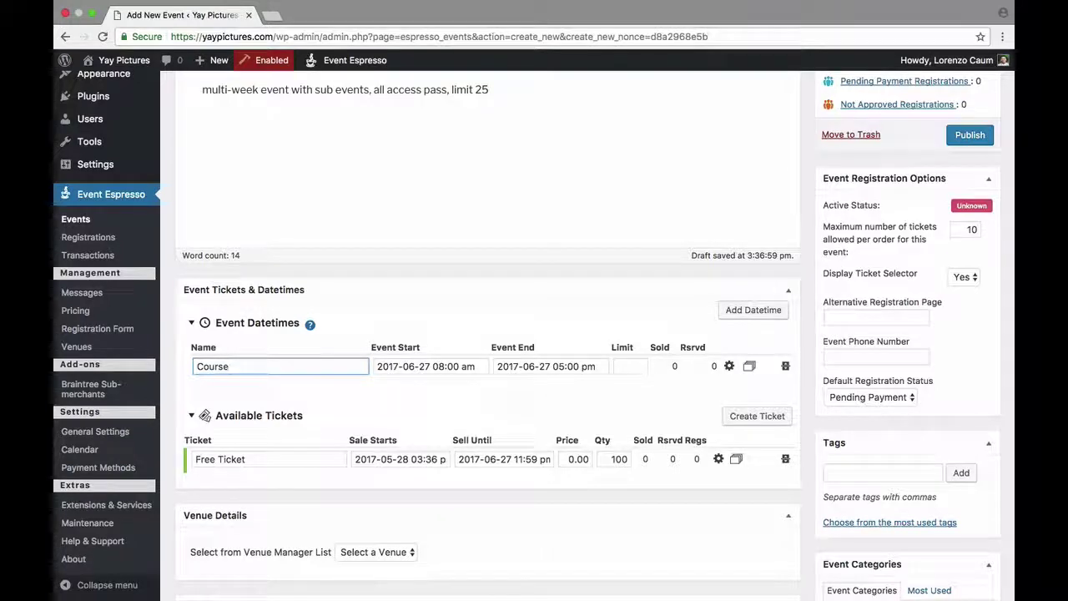
pyautogui.press('super+a')
pyautogui.write('Registration for course A')
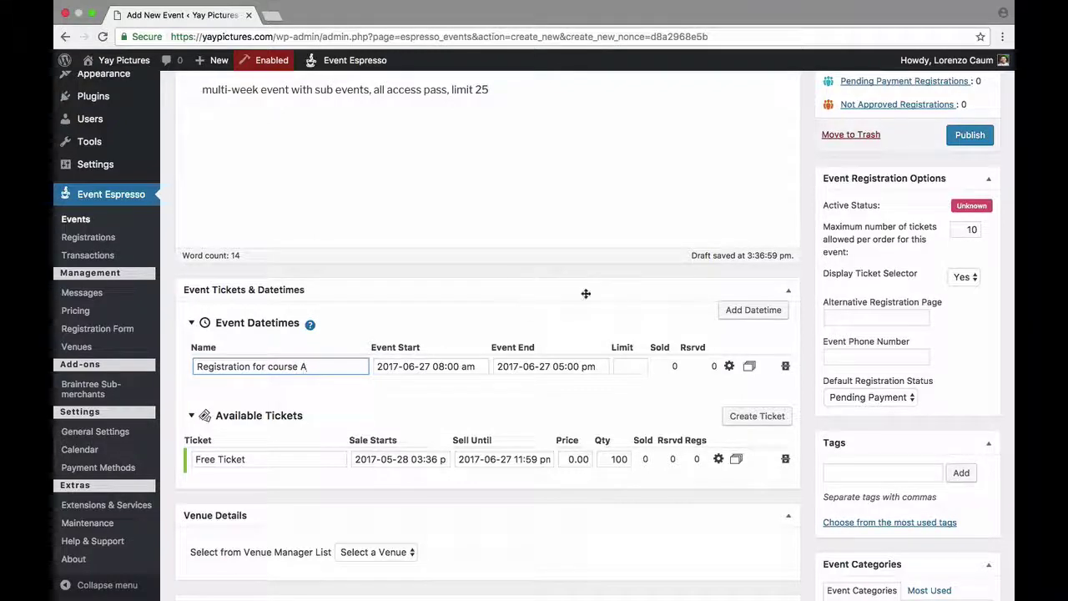
# - Set the course A datetime's start date to 2017-08-12 and duplicate that datetime twice
pyautogui.click(428, 367)
pyautogui.click(659, 124)
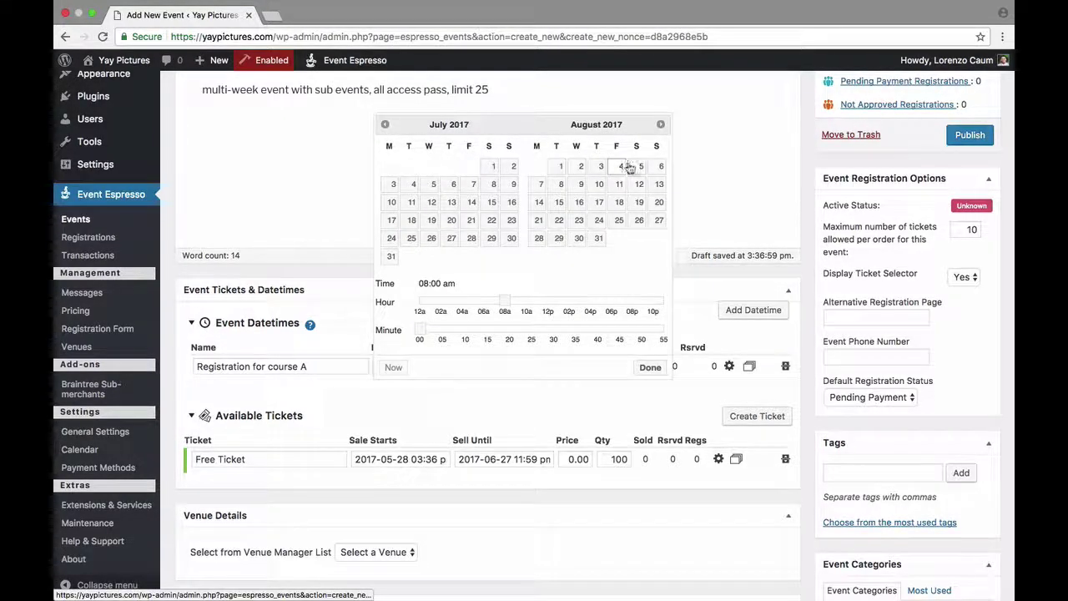
pyautogui.click(640, 187)
pyautogui.click(649, 367)
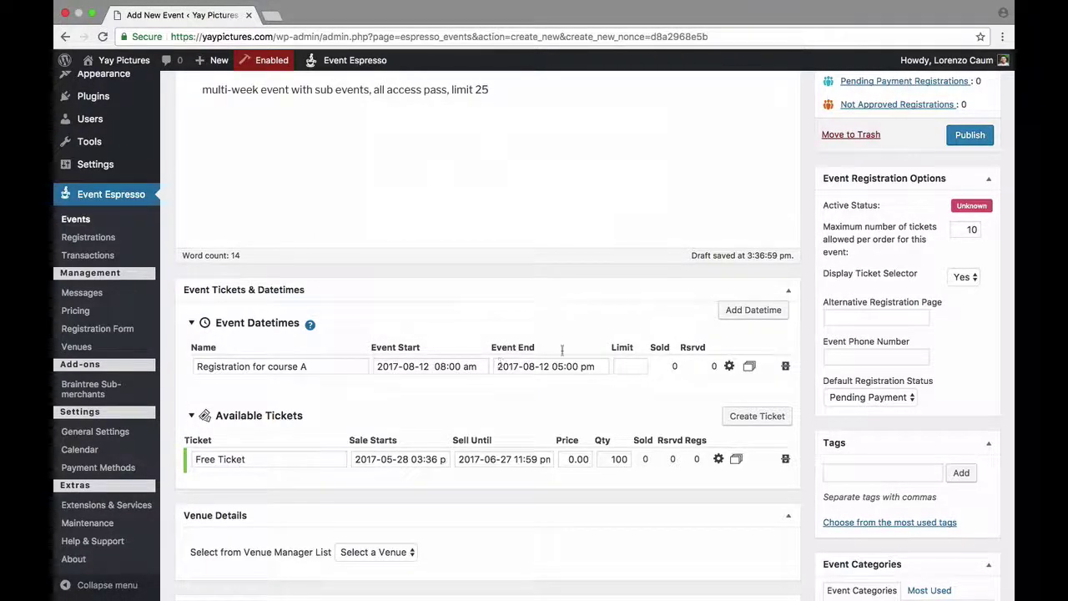
pyautogui.click(751, 366)
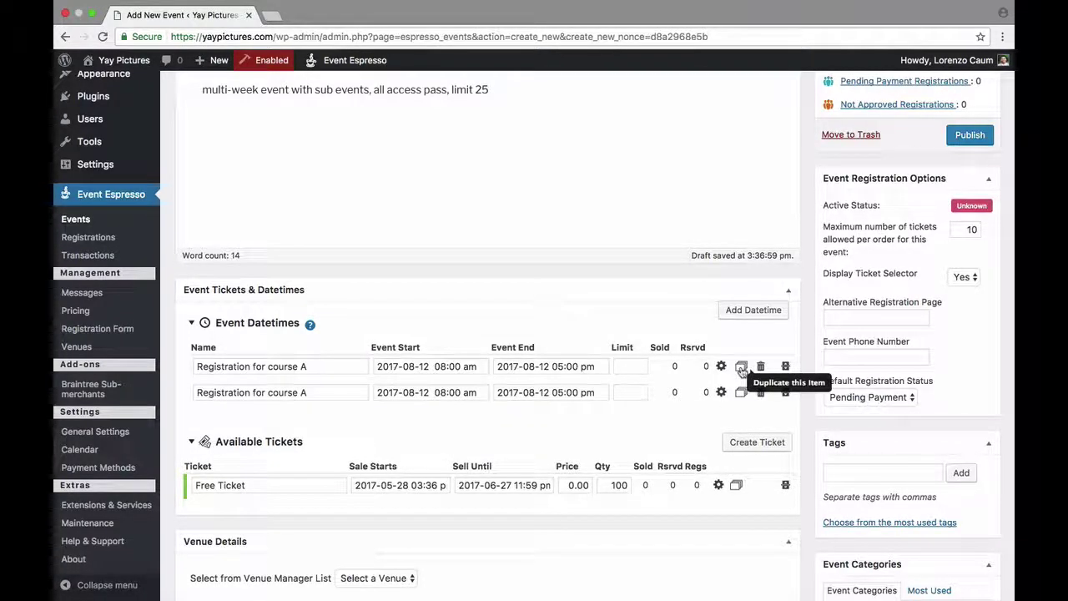
pyautogui.click(742, 367)
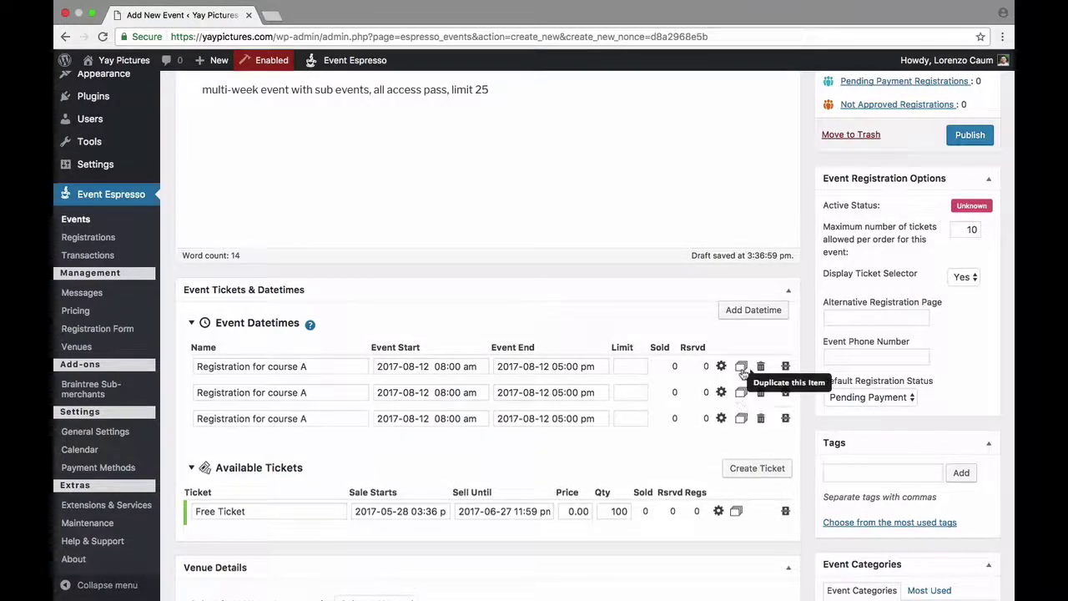
# - Rename the second datetime "Registration for course B" and set its start date to 2017-08-19
pyautogui.click(337, 391)
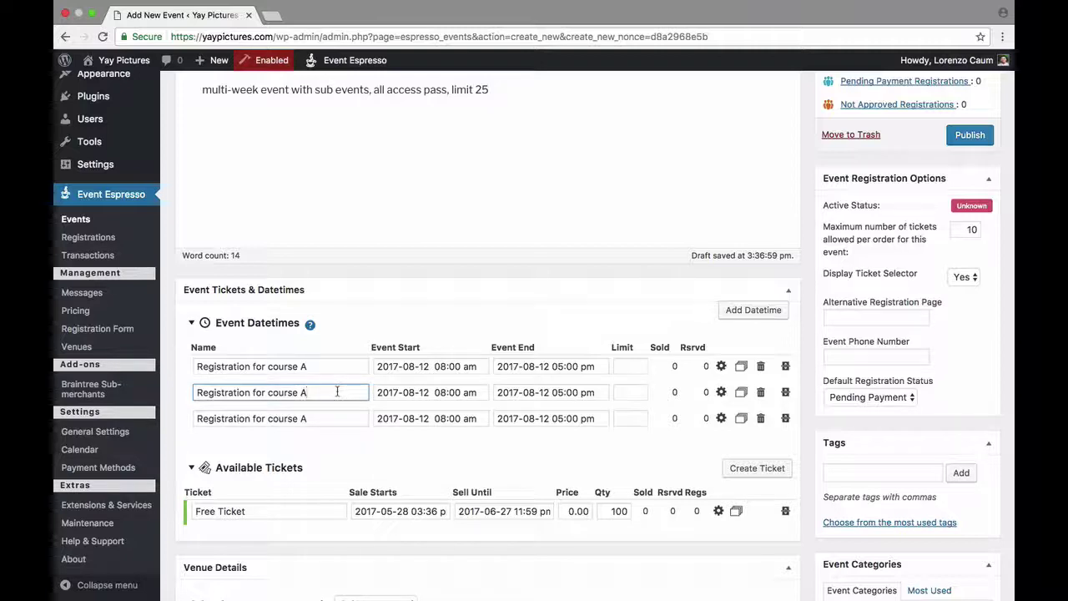
pyautogui.press('BackSpace')
pyautogui.write('B')
pyautogui.click(428, 392)
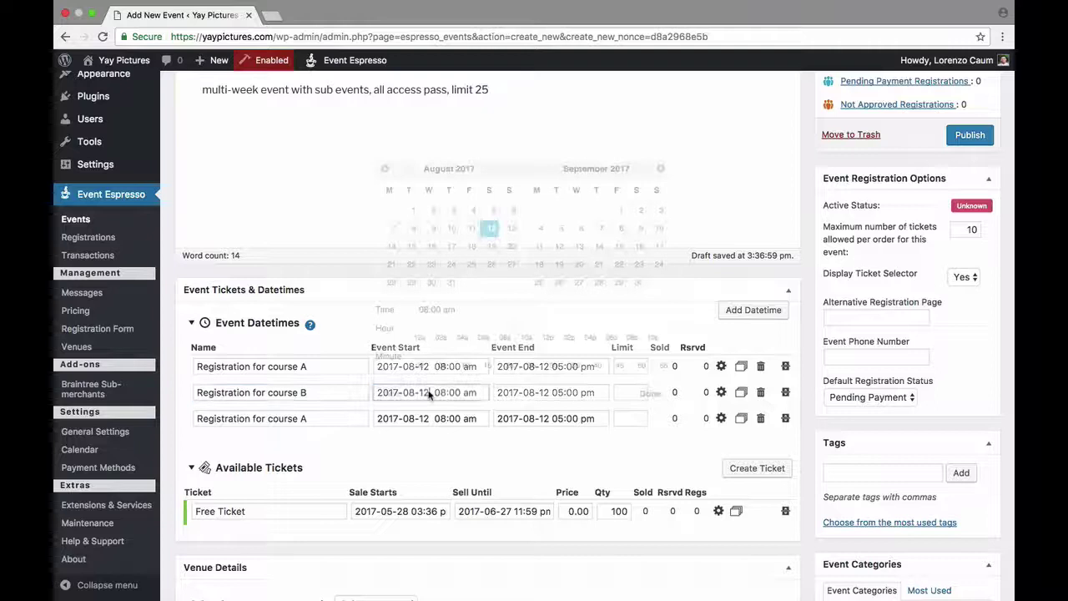
pyautogui.click(493, 246)
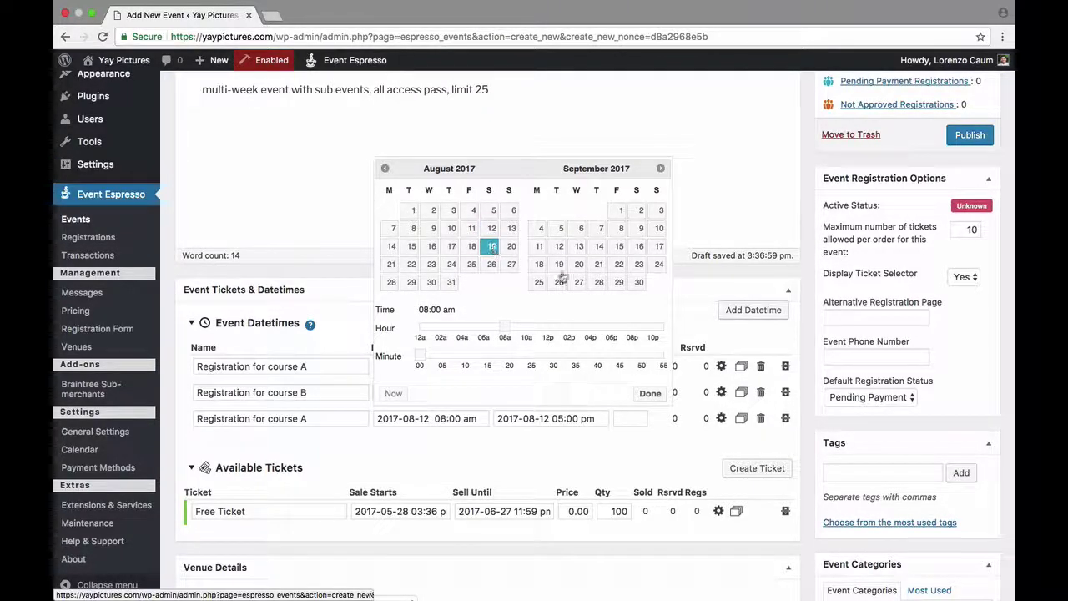
pyautogui.click(649, 393)
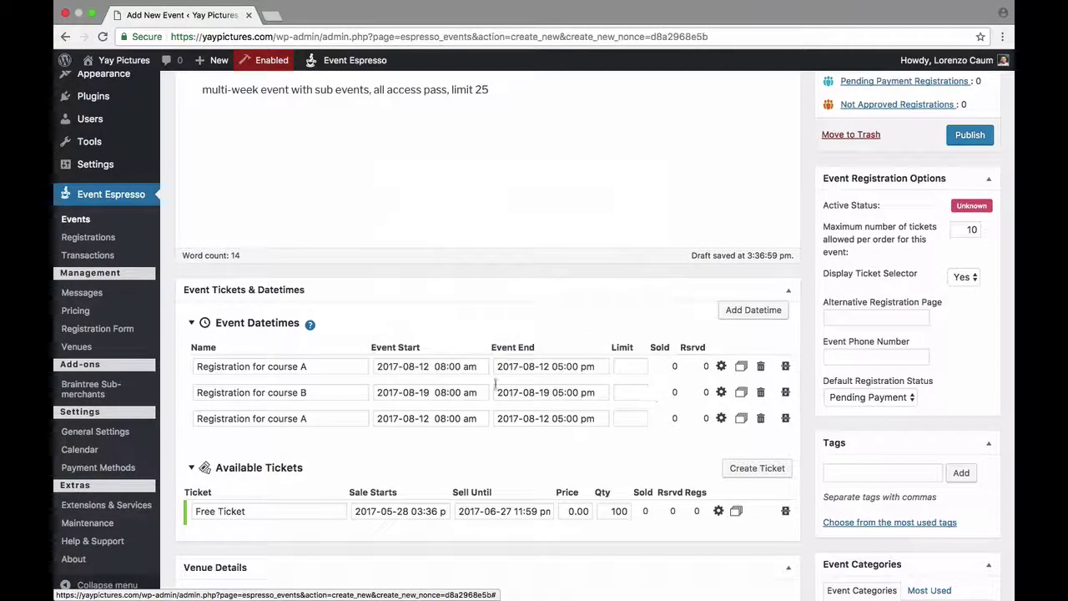
# - Rename the third datetime "Registration for course C" and set its start date to 2017-08-26
pyautogui.click(323, 420)
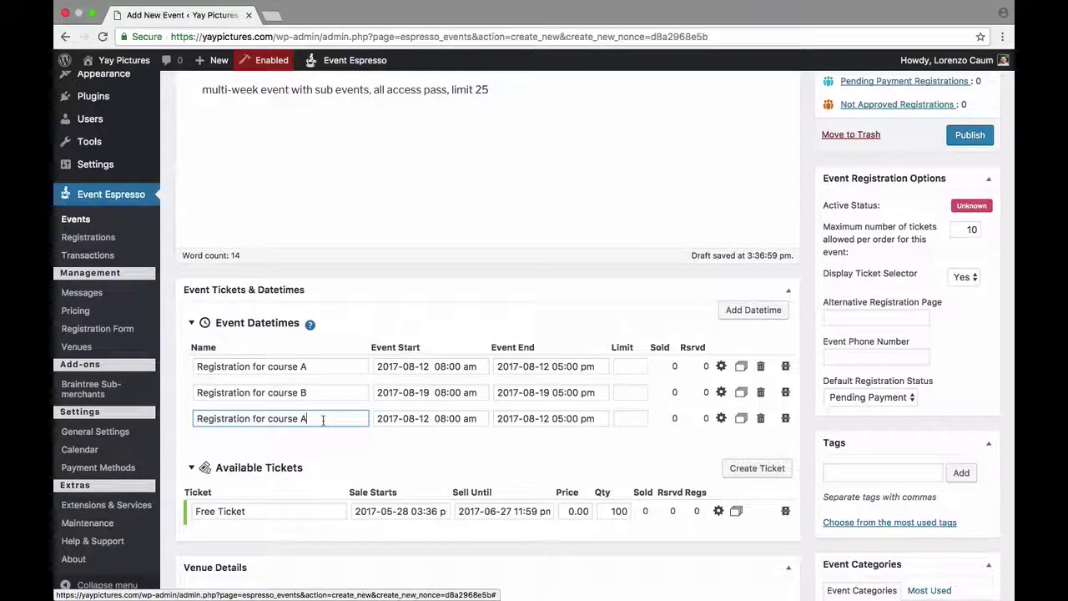
pyautogui.press('BackSpace')
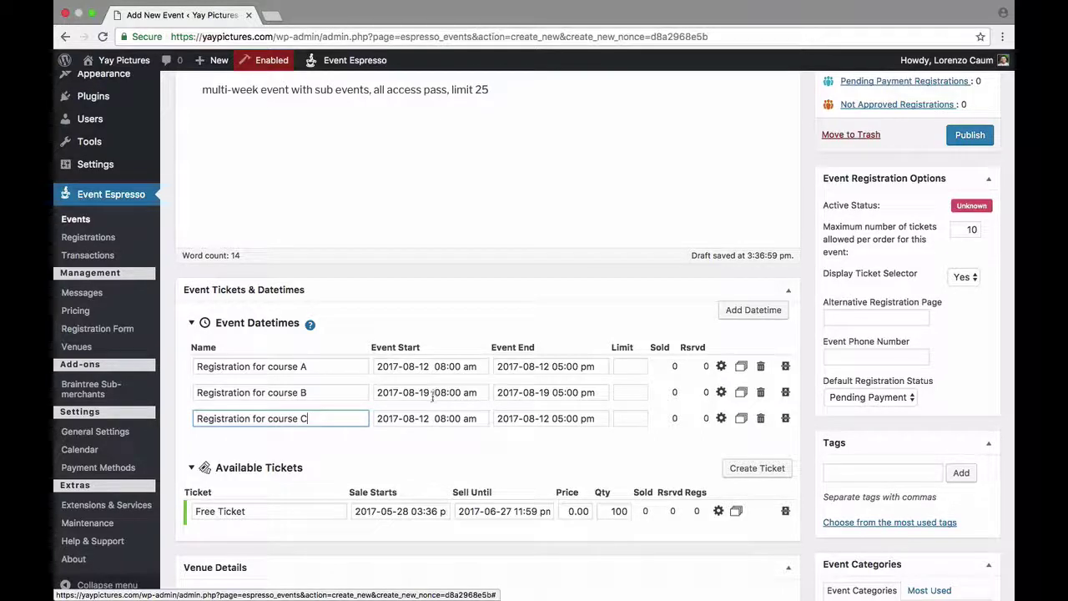
pyautogui.click(428, 419)
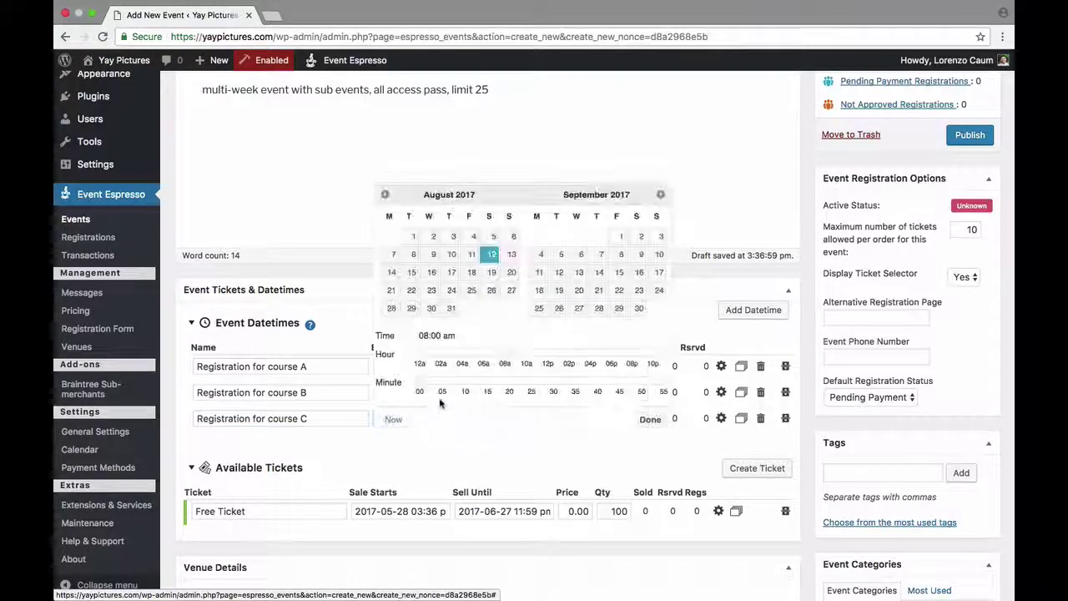
pyautogui.click(491, 294)
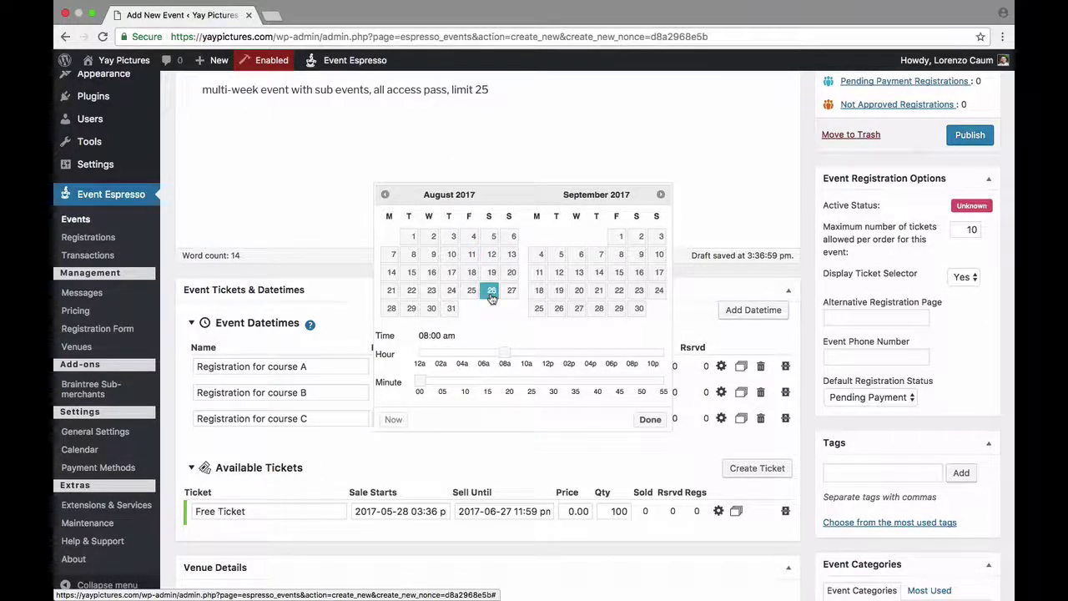
pyautogui.click(649, 419)
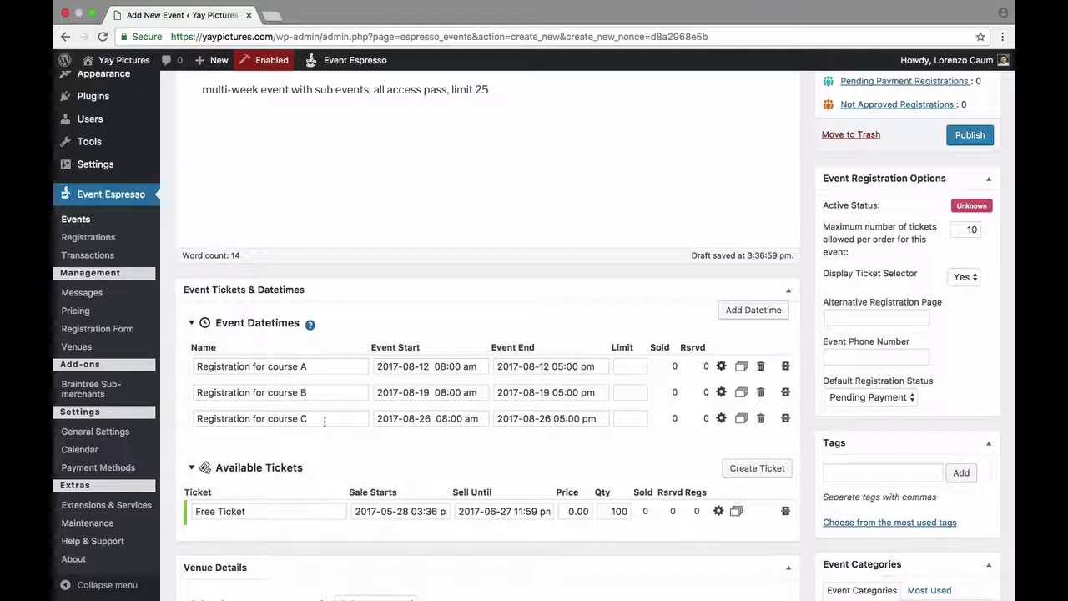
# - Rename the free ticket in the available tickets "Registration for course A"
pyautogui.scroll(-1, 324, 422)
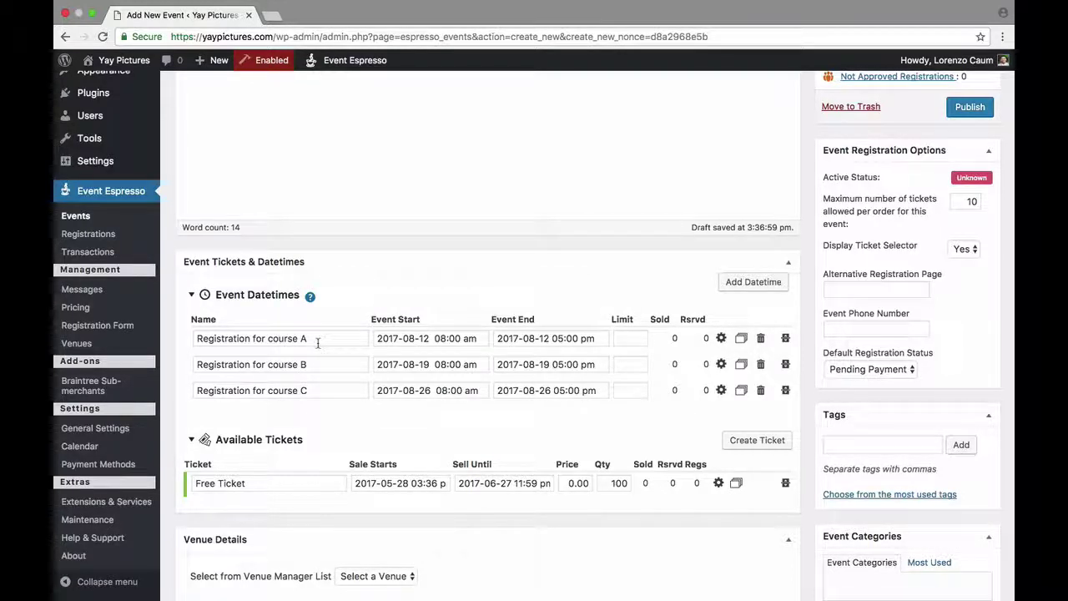
pyautogui.scroll(-1, 327, 378)
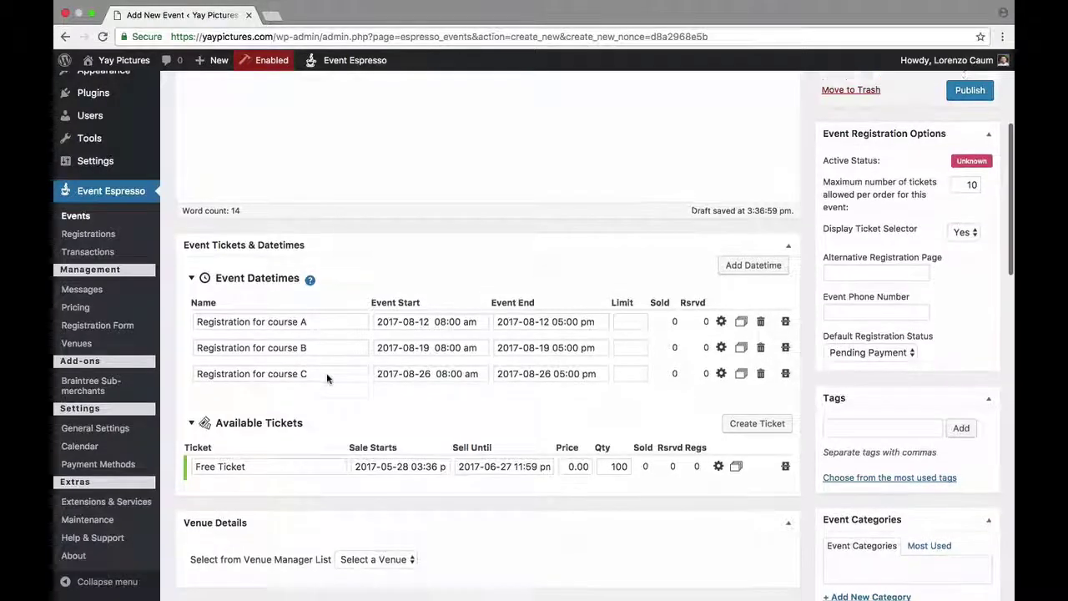
pyautogui.scroll(-1, 327, 378)
pyautogui.tripleClick(263, 457)
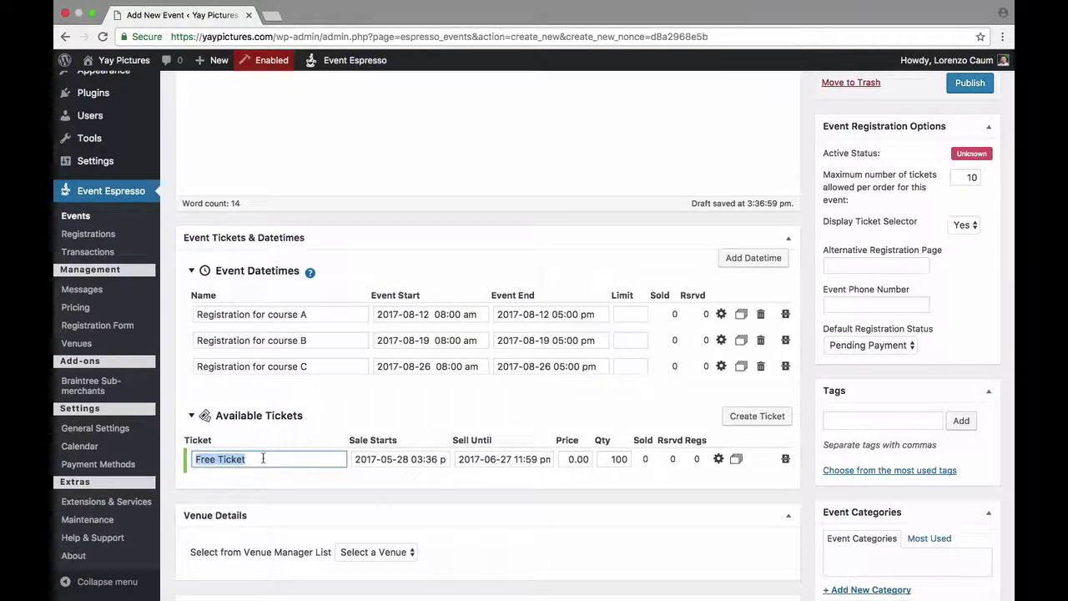
pyautogui.write('Regist')
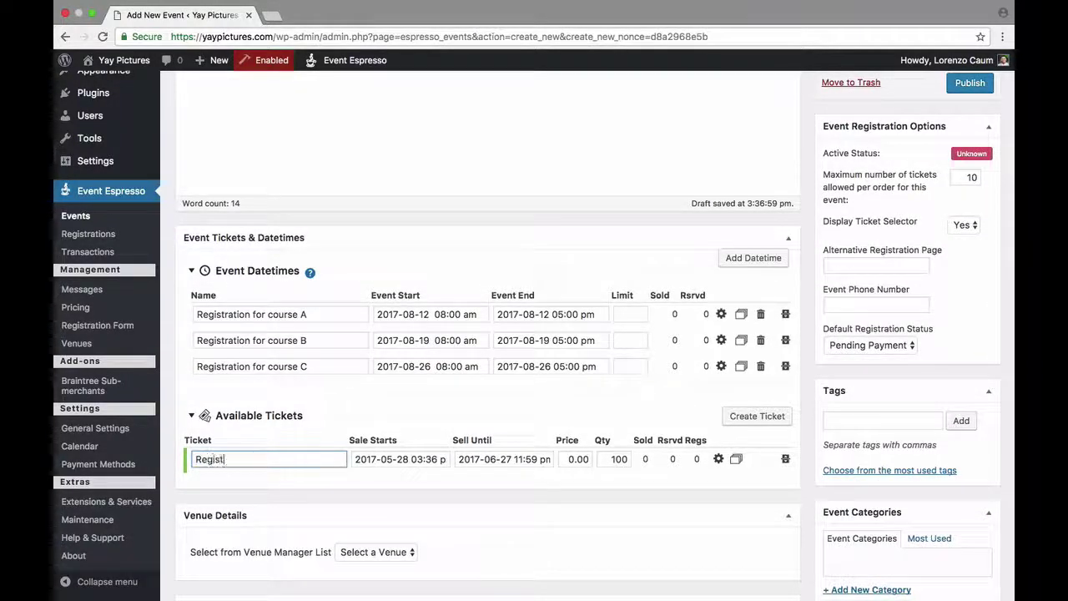
pyautogui.write('ration for c')
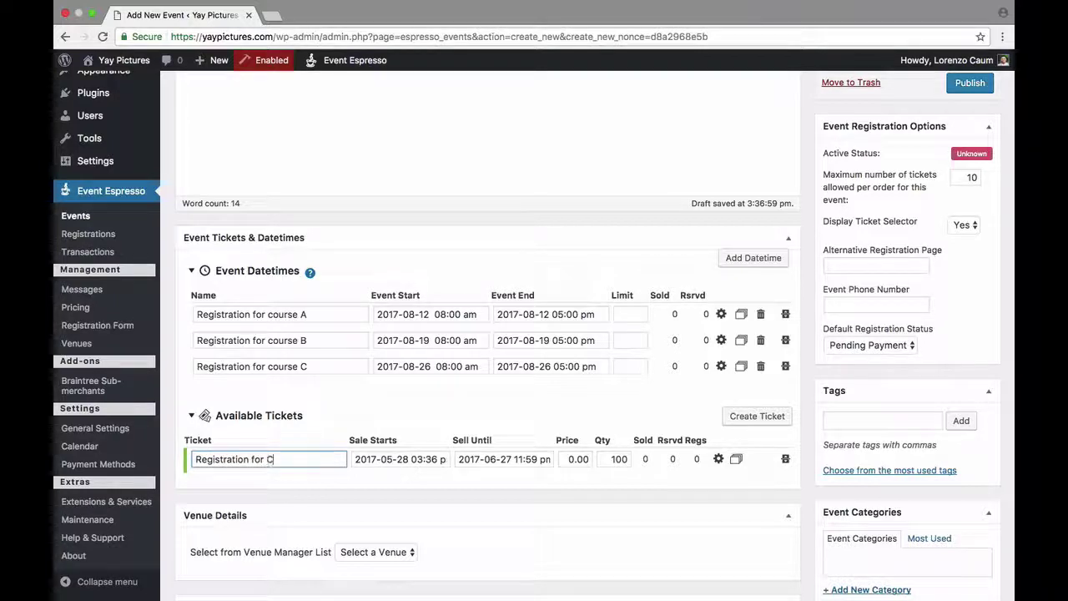
pyautogui.write('ourse A')
# - Set the price of the course A ticket to 150.00
pyautogui.click(581, 455)
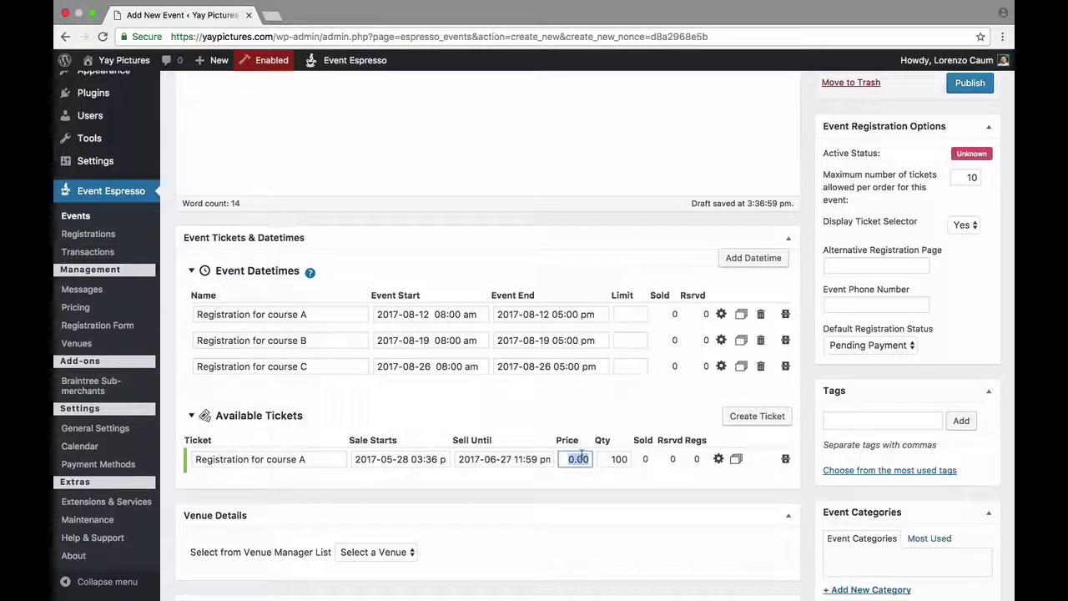
pyautogui.write('50.00')
pyautogui.click(617, 412)
# - Duplicate the course A ticket three times
pyautogui.scroll(-1, 705, 421)
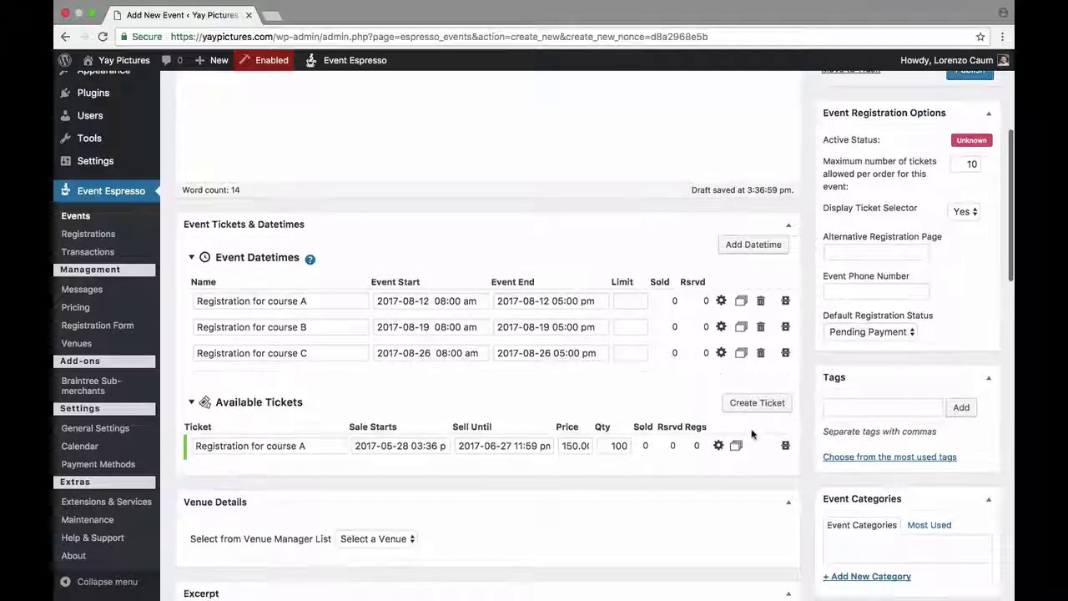
pyautogui.click(735, 446)
pyautogui.click(735, 447)
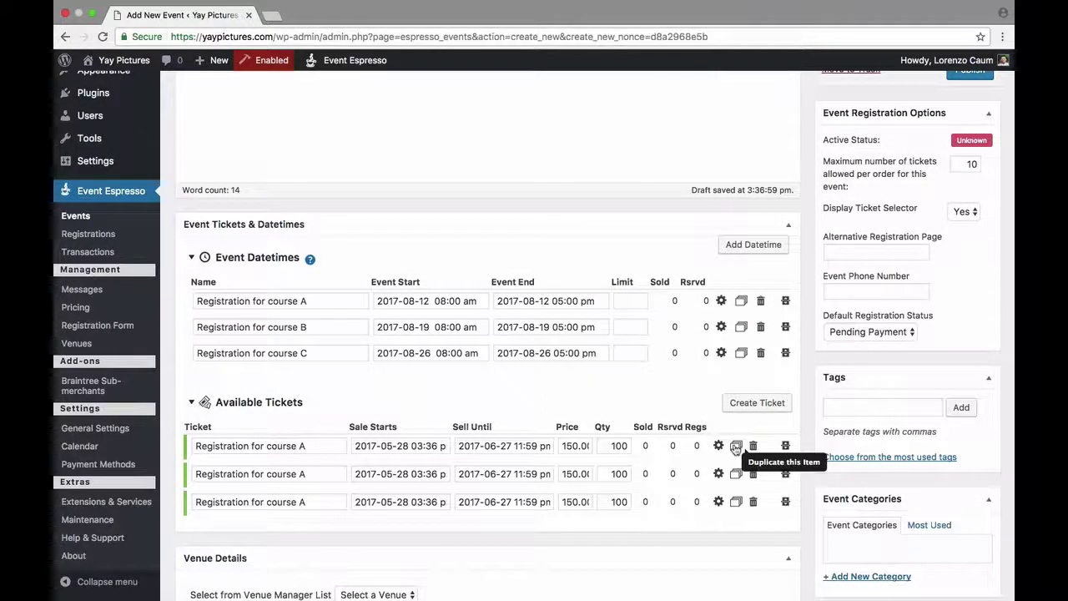
pyautogui.click(735, 446)
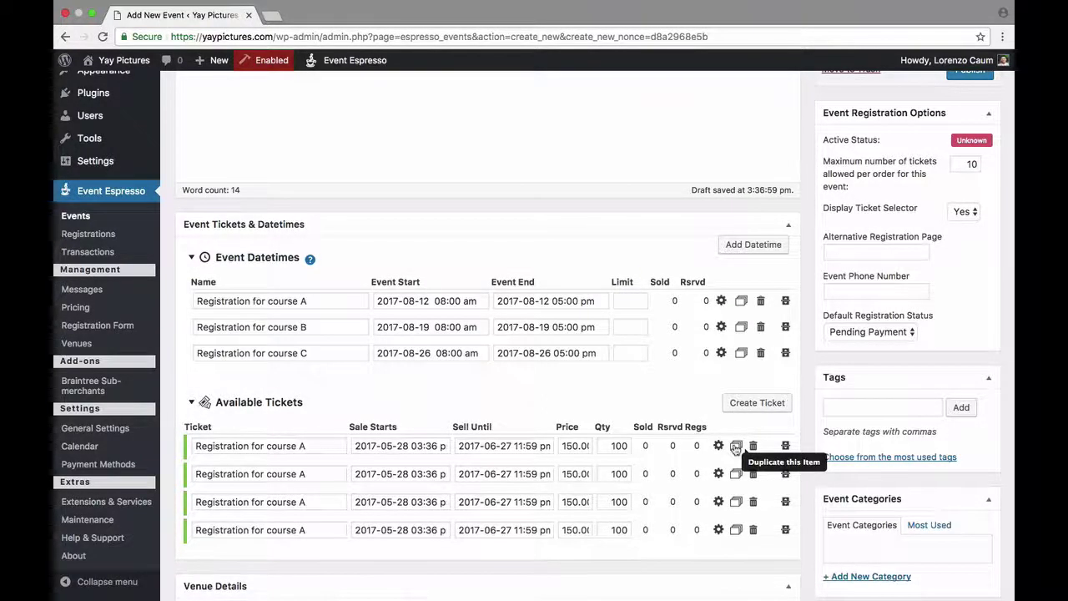
# - Rename the second ticket "Registration for course B" and the third ticket "Registration for course C"
pyautogui.click(319, 476)
pyautogui.write('B')
pyautogui.click(320, 501)
pyautogui.press('BackSpace')
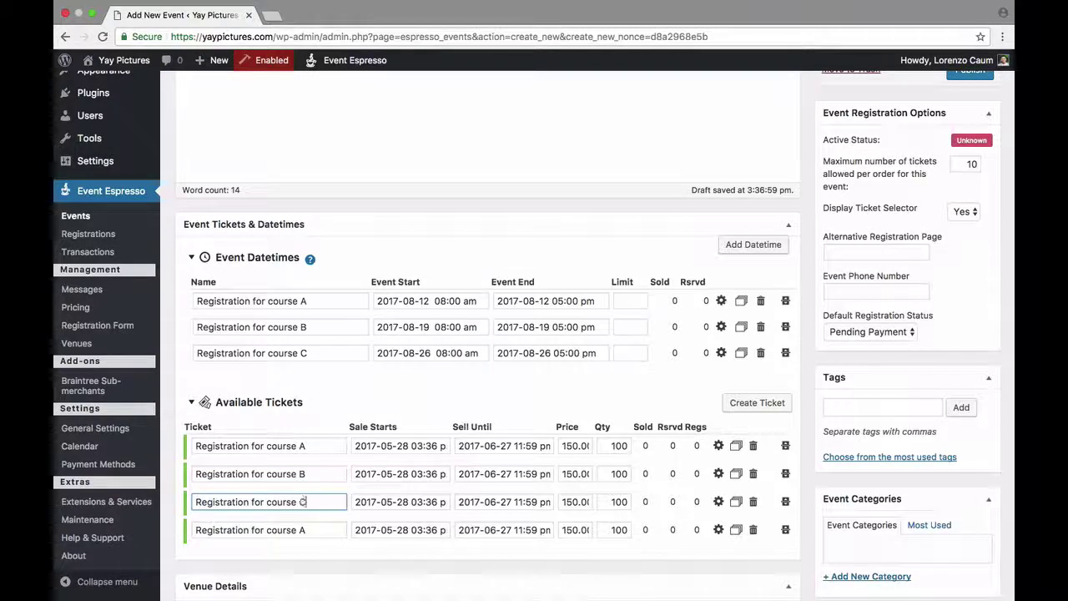
# - Rename the fourth ticket in the available tickets "All access pass for courses"
pyautogui.click(320, 530)
pyautogui.press('super+a')
pyautogui.write('All access pas')
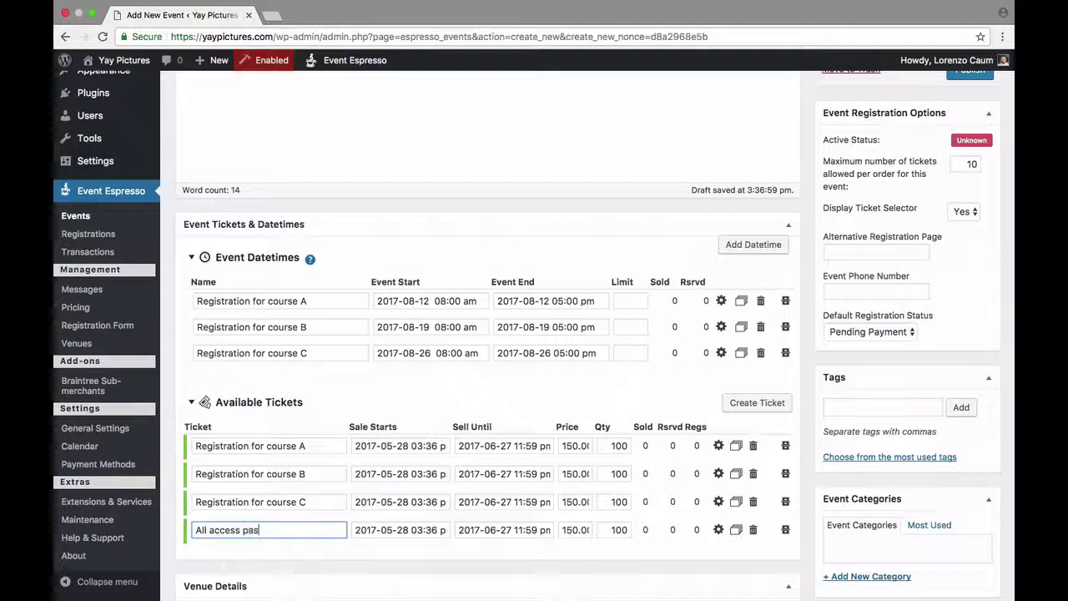
pyautogui.write('s for all')
pyautogui.press('BackSpace')
pyautogui.press('BackSpace')
pyautogui.press('BackSpace')
pyautogui.write('courses')
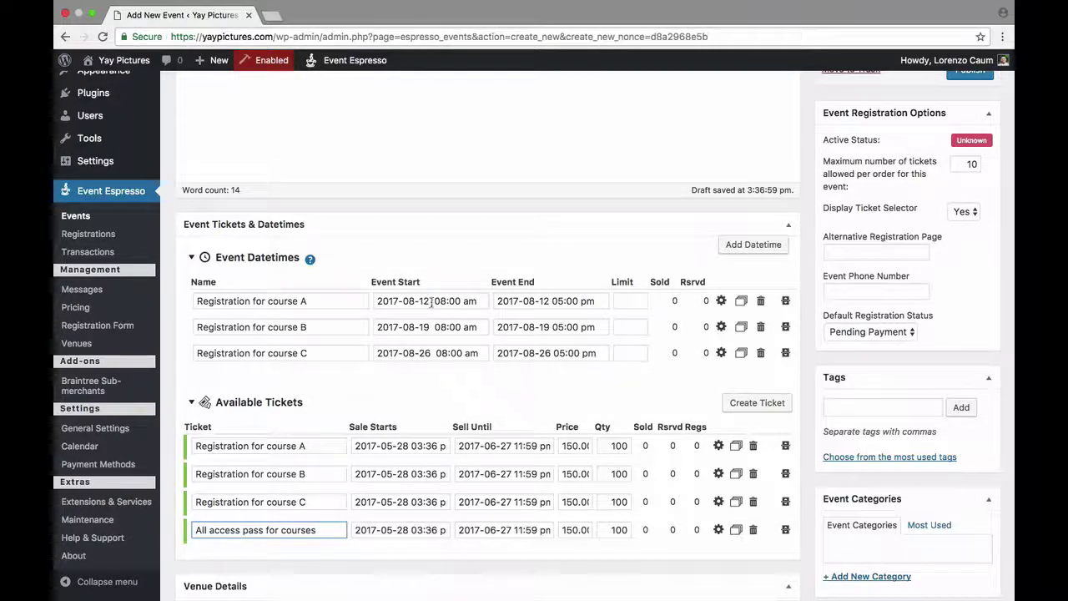
# - Set the sell-until date of the course A ticket to 2017-08-11 at 11:55 pm
pyautogui.click(505, 446)
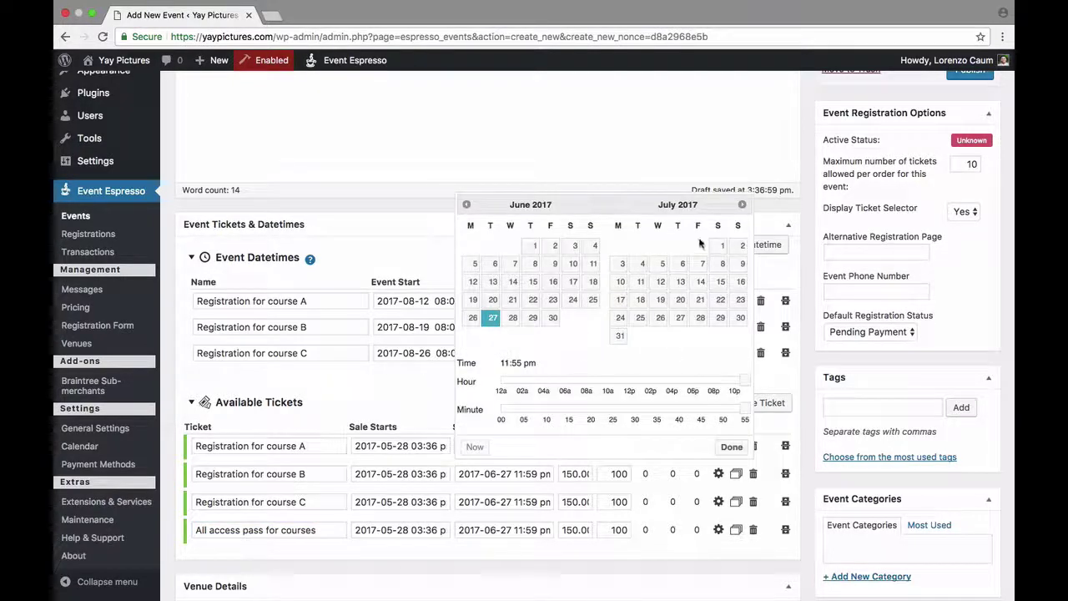
pyautogui.click(742, 206)
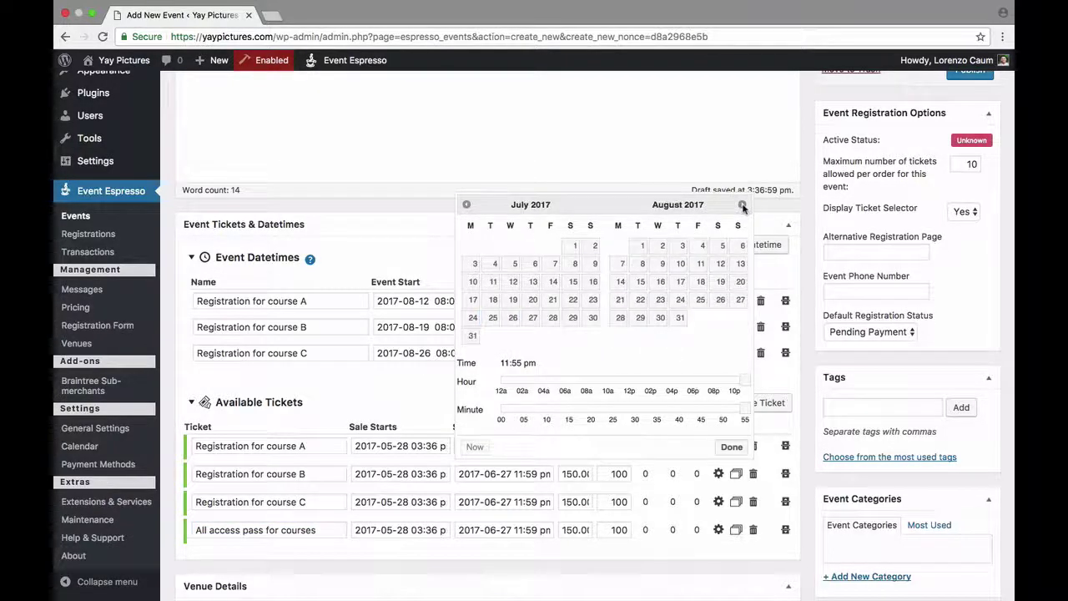
pyautogui.click(701, 265)
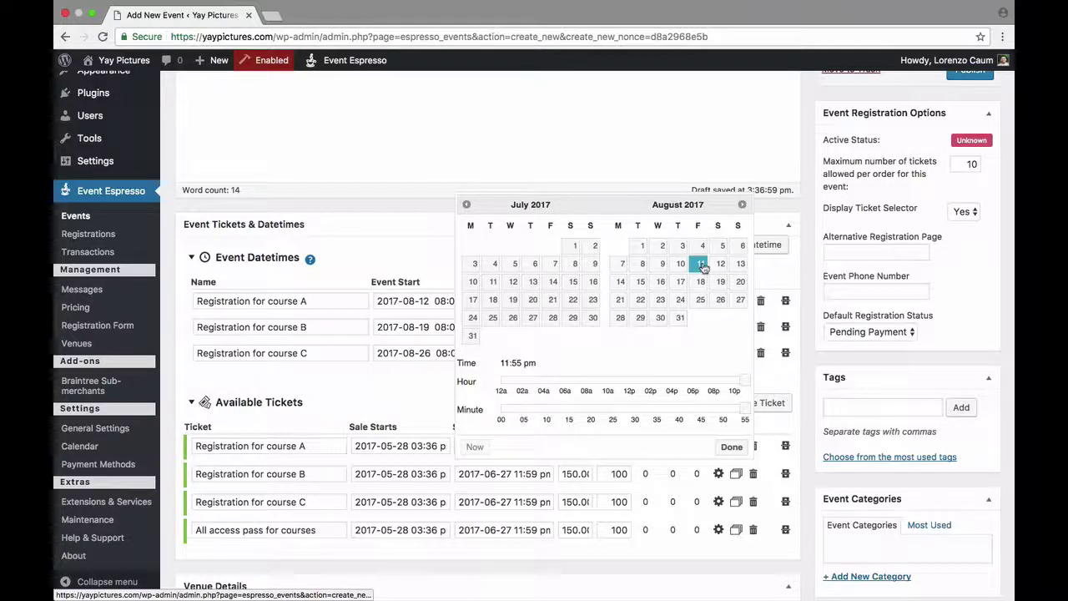
pyautogui.click(732, 447)
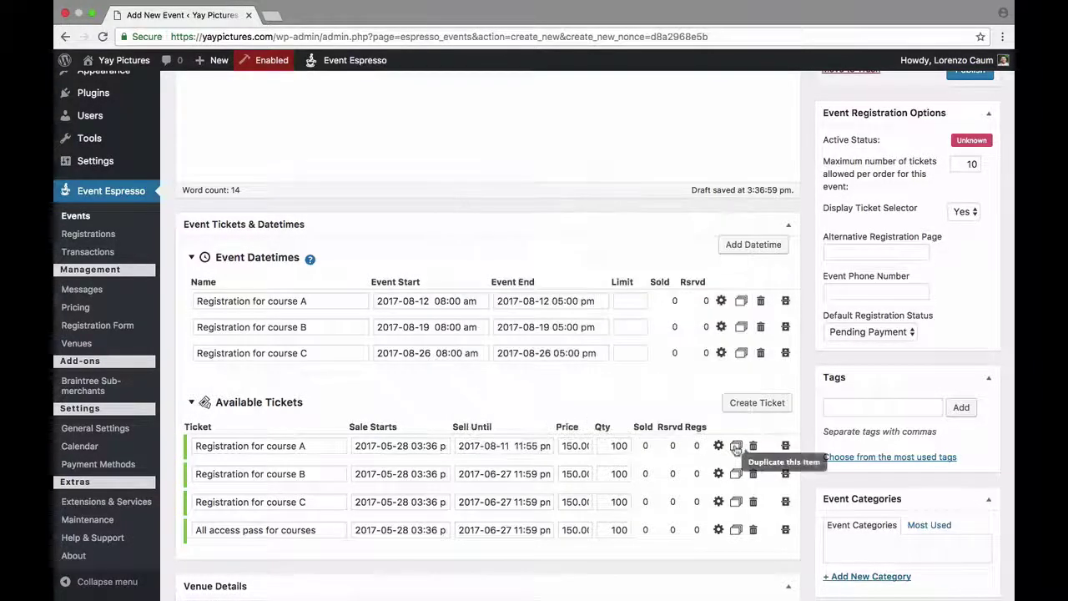
# - Set the sell-until date of the course B ticket to 2017-08-18 at 11:55 pm
pyautogui.click(510, 474)
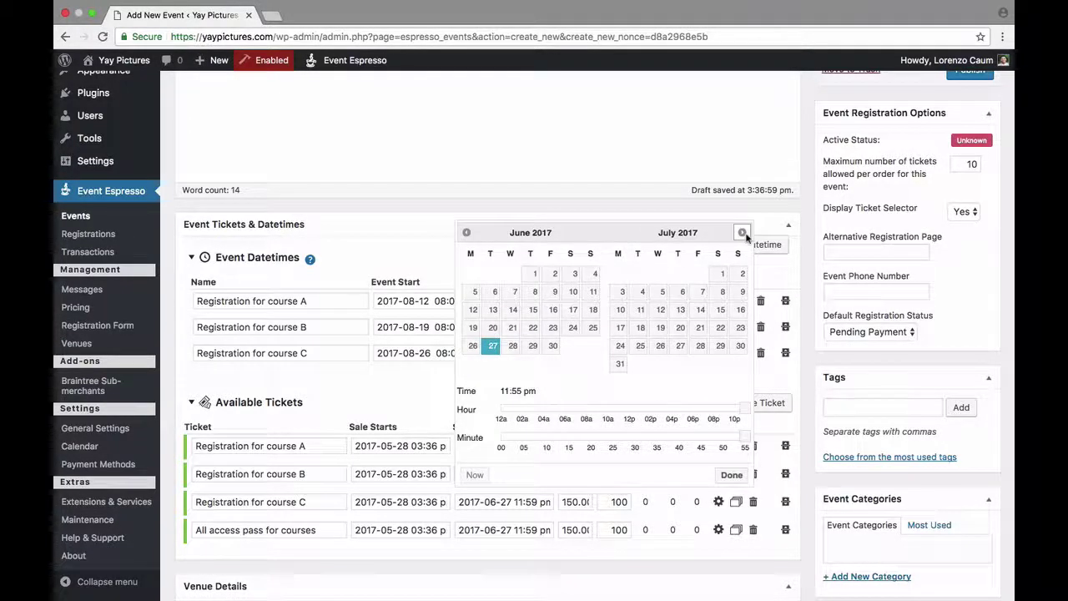
pyautogui.click(741, 232)
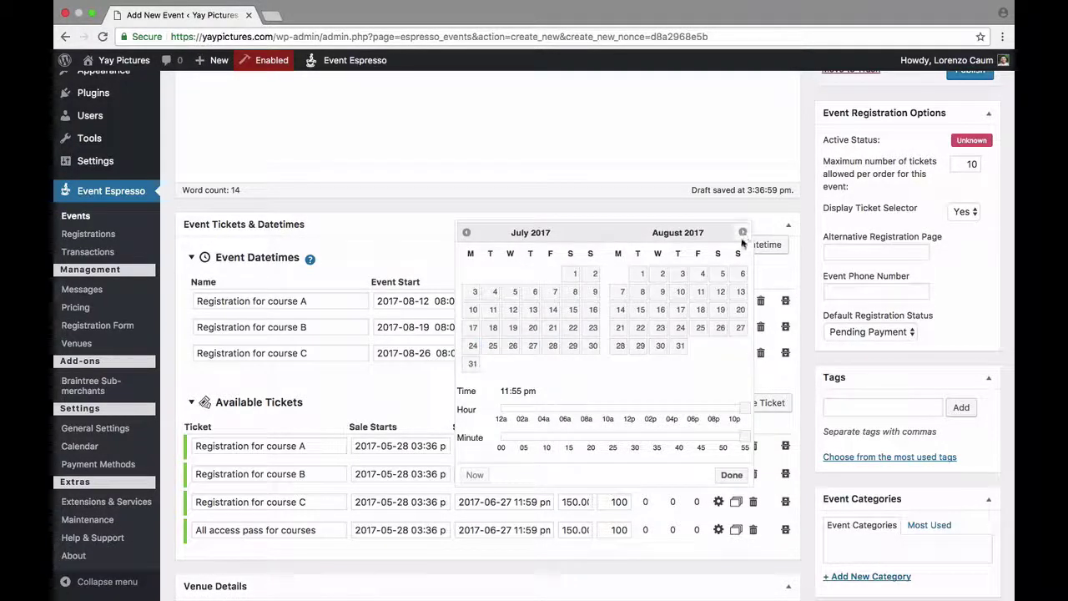
pyautogui.click(701, 315)
pyautogui.click(731, 473)
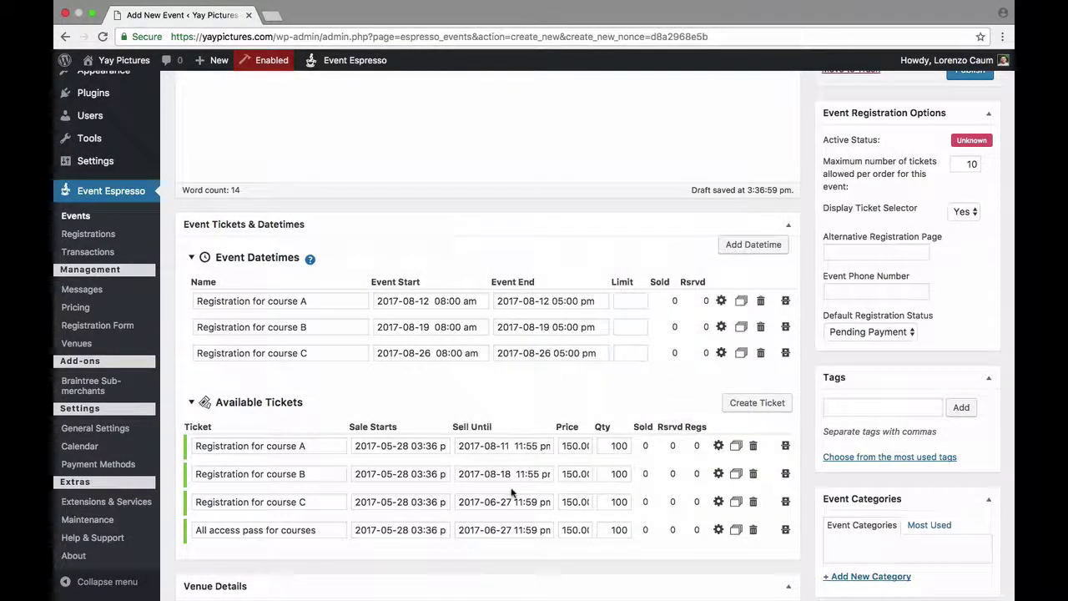
# - Set the sell-until date of the course C ticket to 2017-08-25 at 11:55 pm
pyautogui.click(513, 501)
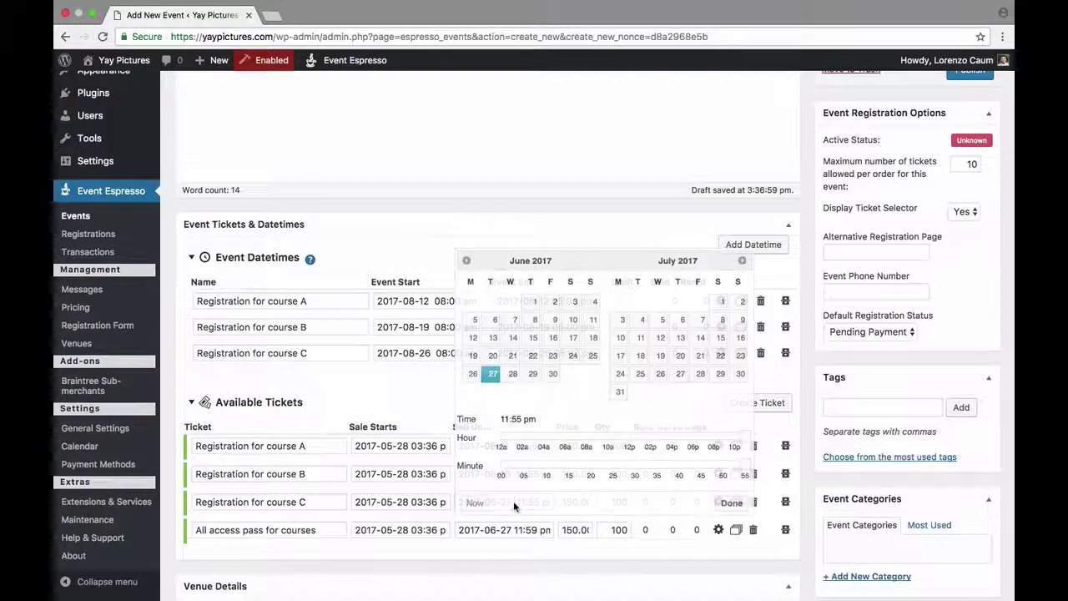
pyautogui.click(741, 260)
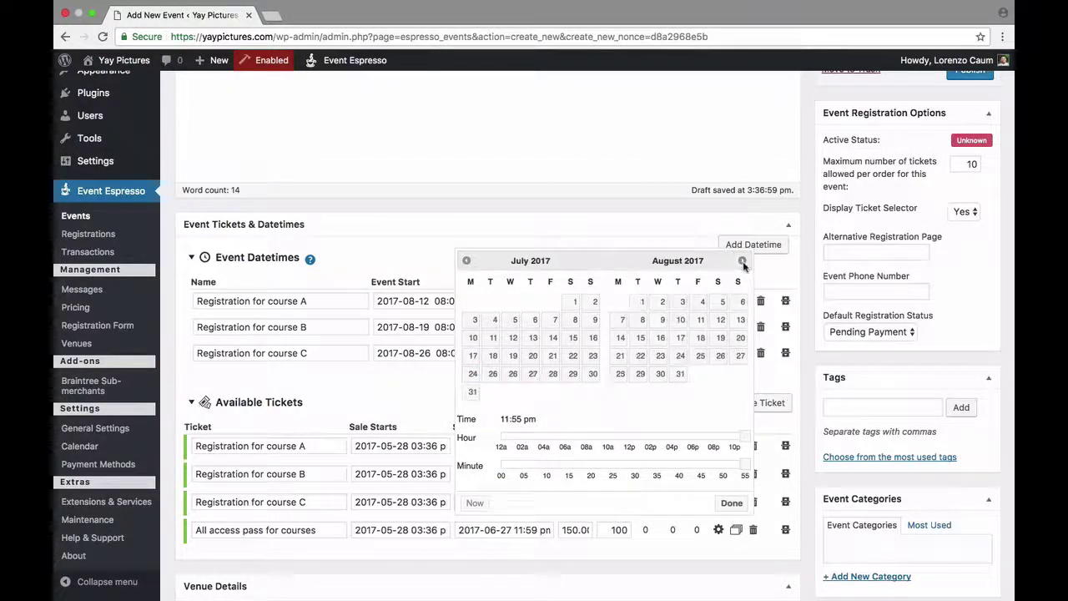
pyautogui.click(700, 357)
pyautogui.click(729, 502)
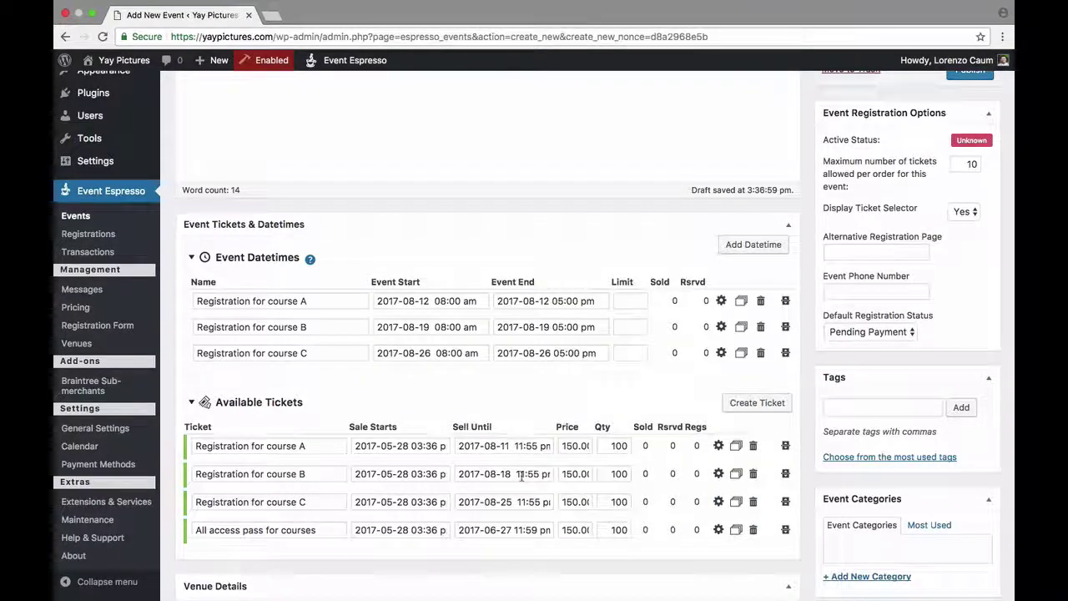
# - Set the price of the all access pass ticket to 350
pyautogui.scroll(-1, 508, 484)
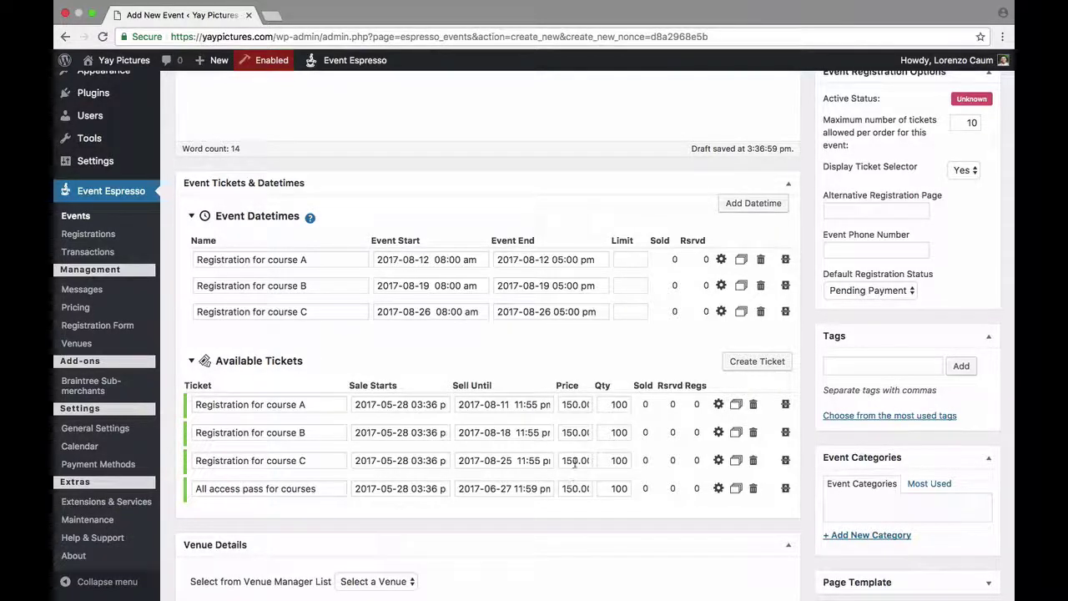
pyautogui.doubleClick(575, 488)
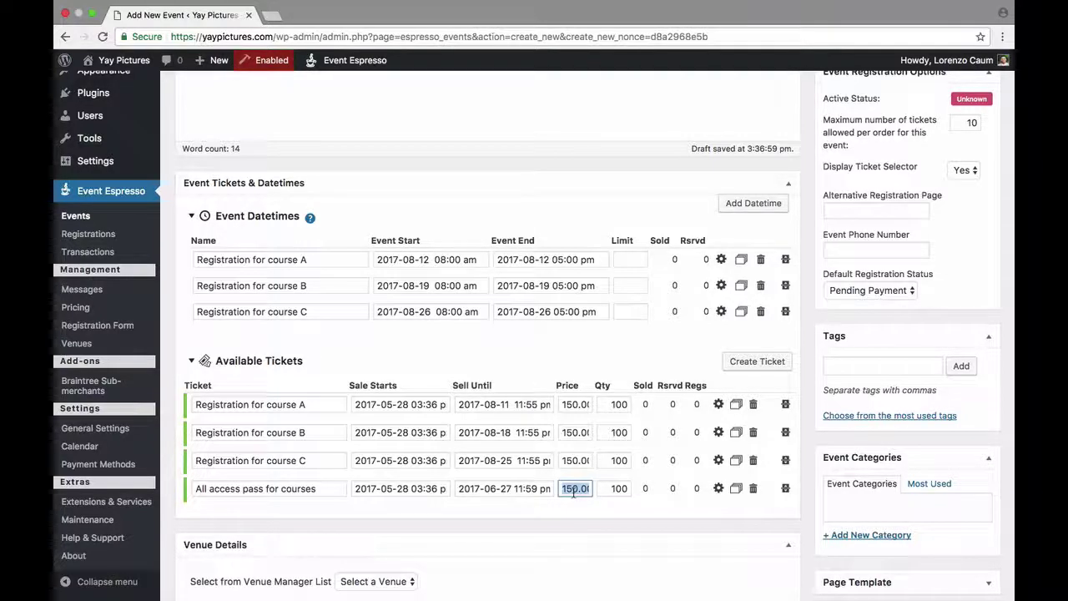
pyautogui.write('250.00')
pyautogui.click(581, 512)
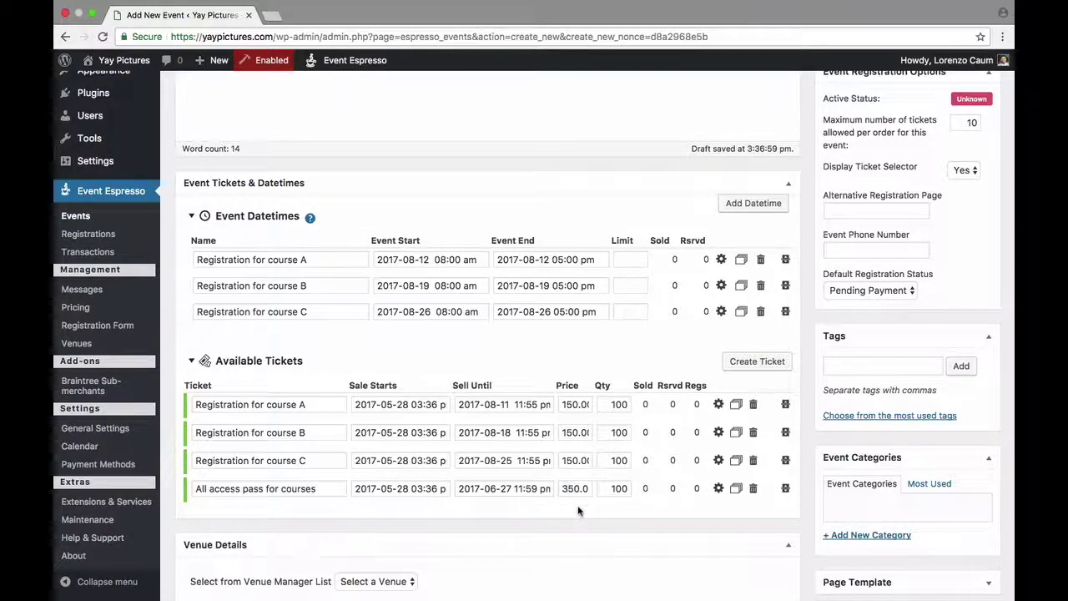
# - Set the sell-until date of the all access pass ticket to 2017-08-11 at 11:55 pm
pyautogui.click(507, 489)
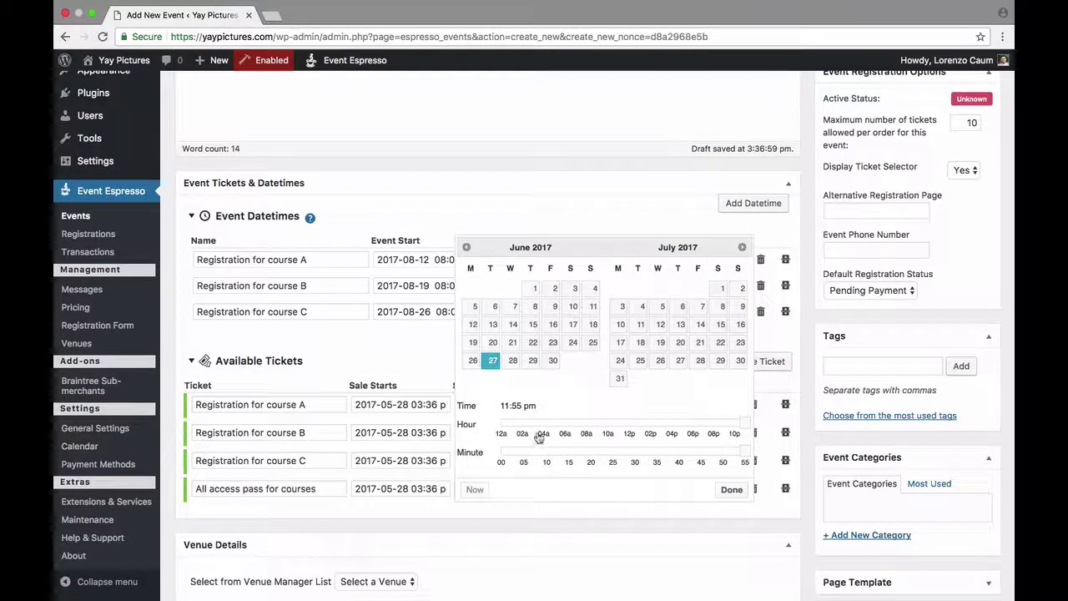
pyautogui.click(740, 247)
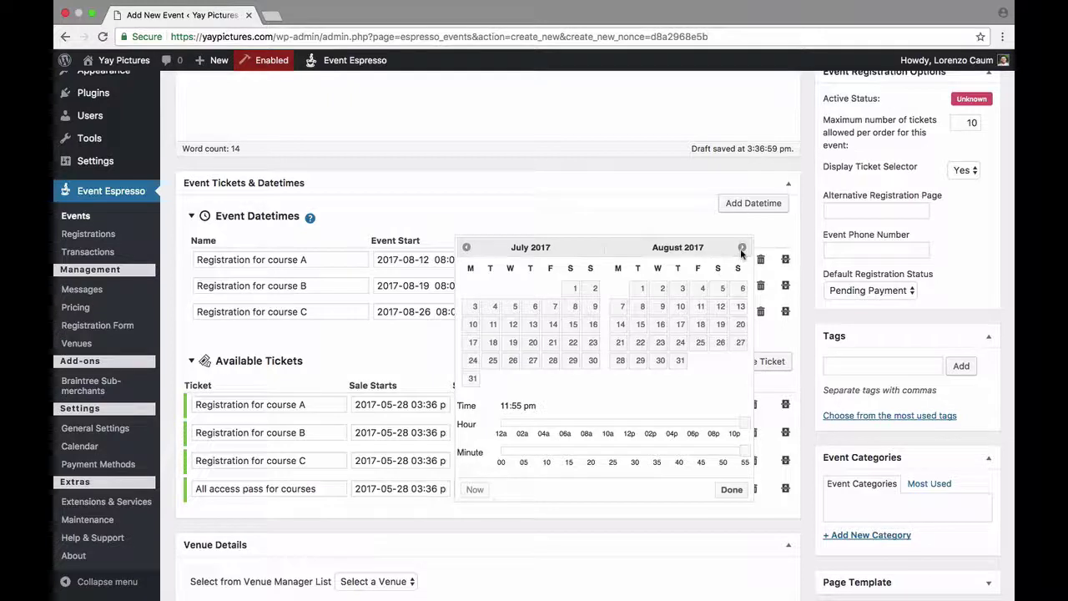
pyautogui.click(701, 308)
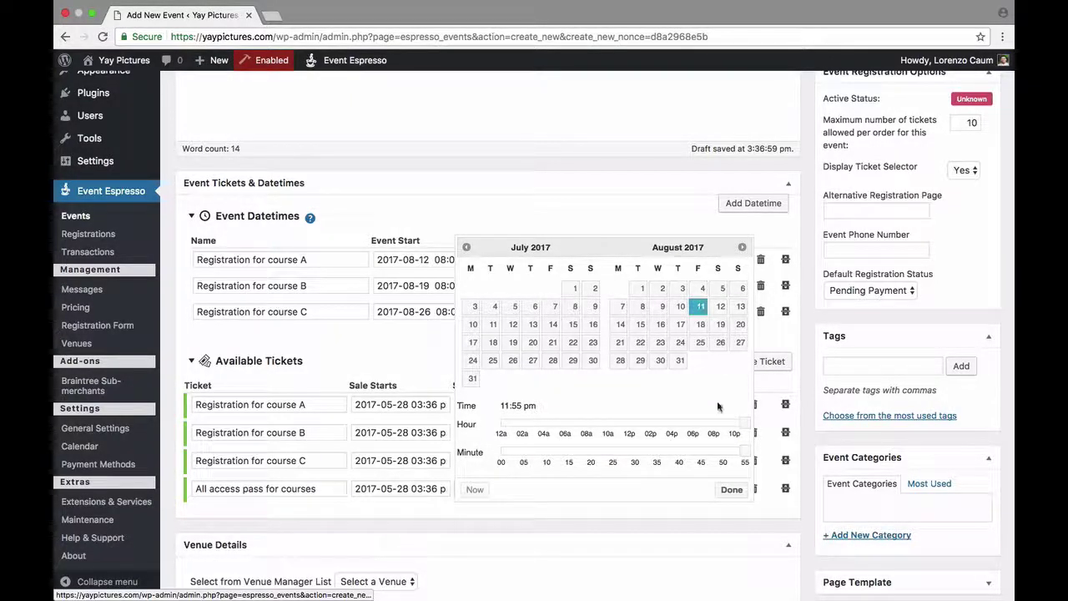
pyautogui.click(732, 490)
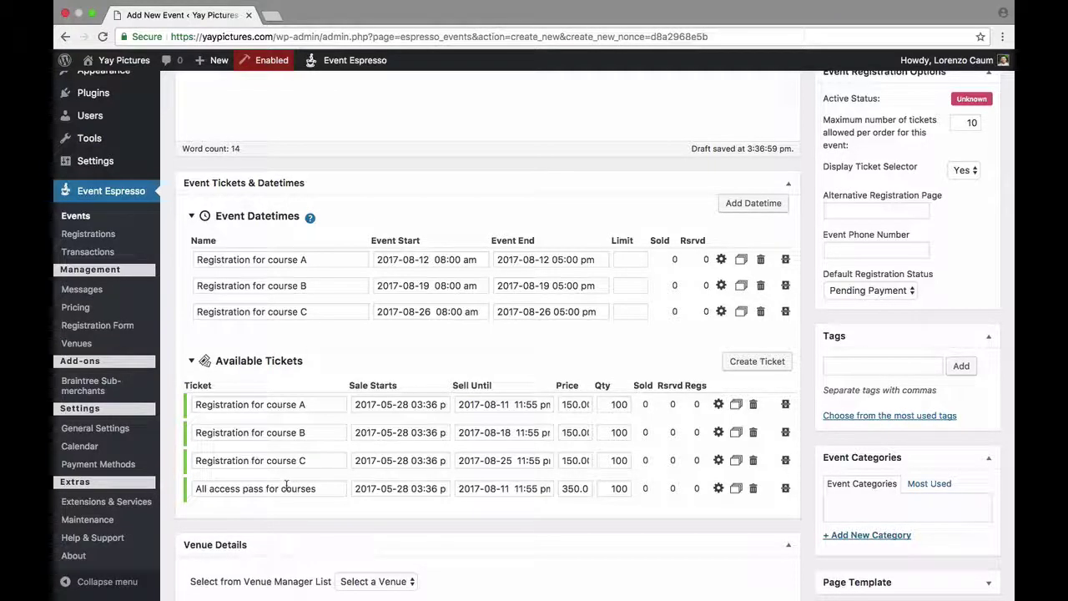
# - Set the attendance limit to 25 for each of the course A, B and C datetimes
pyautogui.click(628, 263)
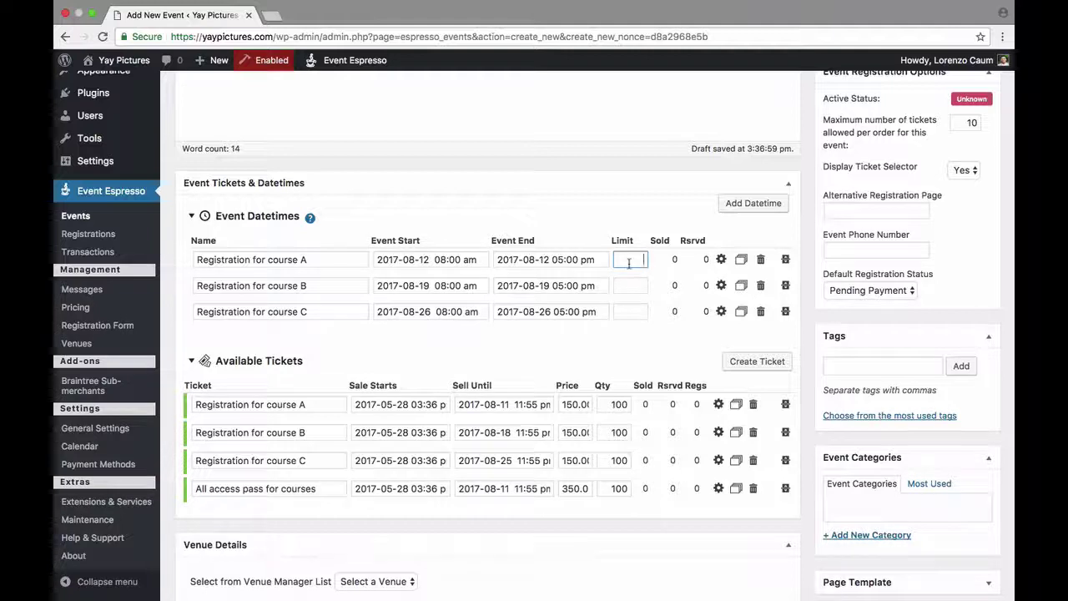
pyautogui.write('25')
pyautogui.click(629, 285)
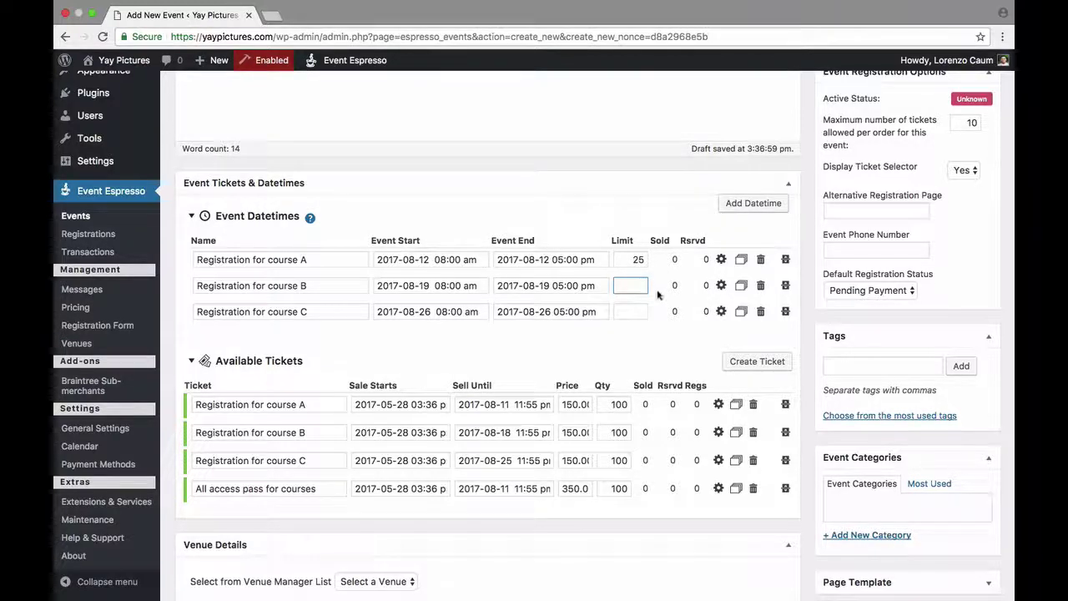
pyautogui.write('25')
pyautogui.click(638, 312)
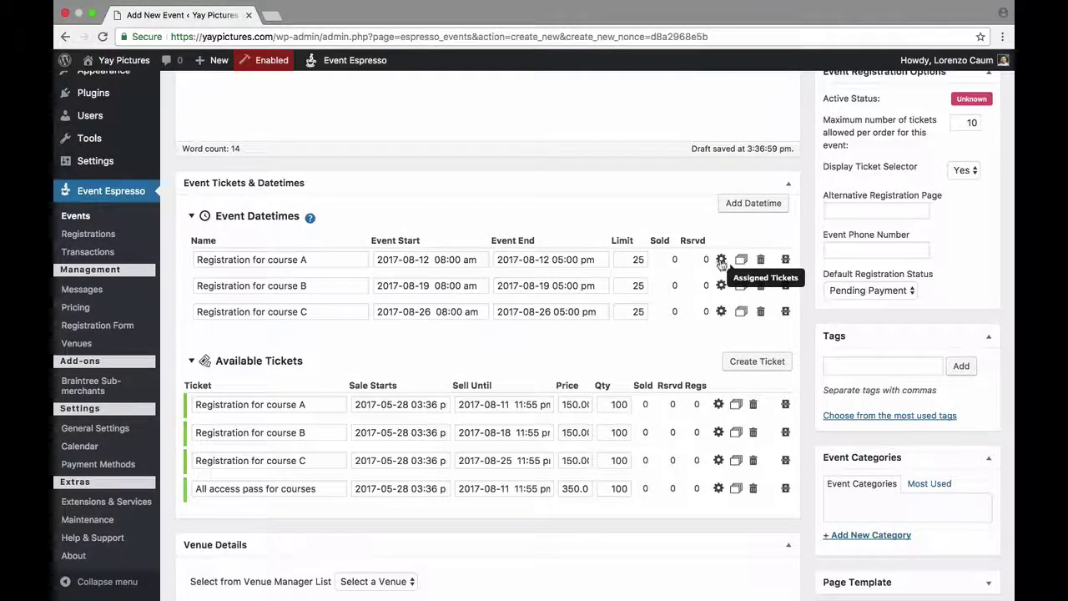
# - Unassign the course B and course C tickets from the course A datetime, keeping the course A ticket and the all access pass
pyautogui.click(721, 260)
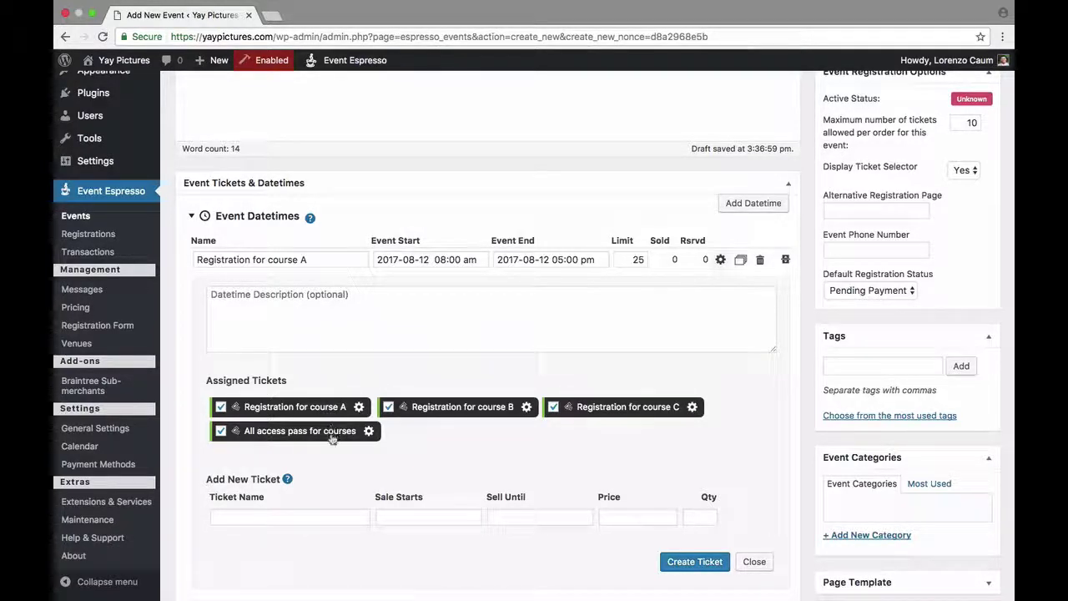
pyautogui.click(388, 409)
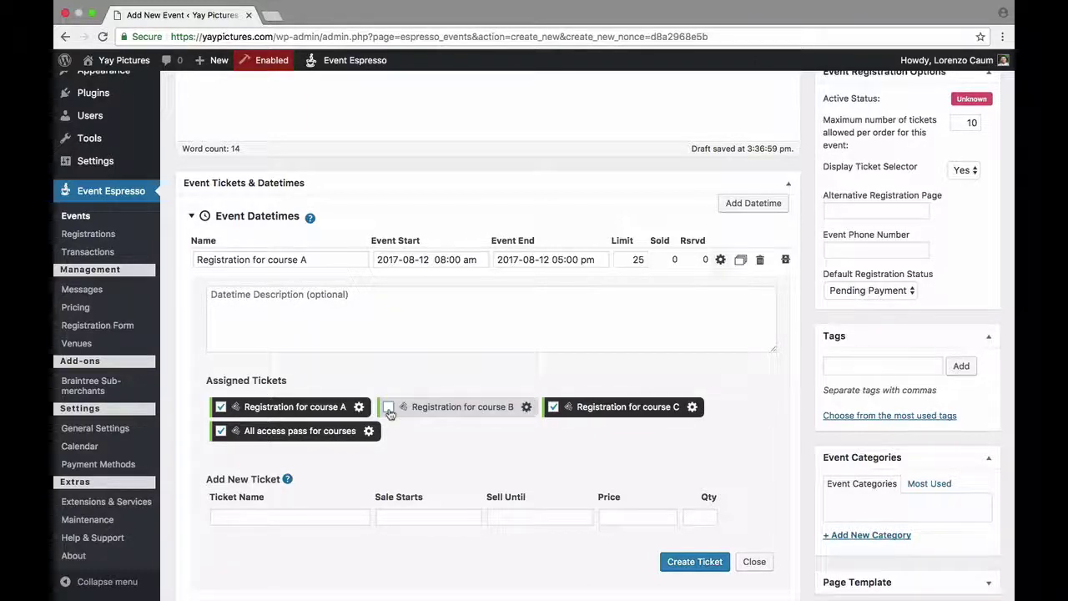
pyautogui.click(553, 409)
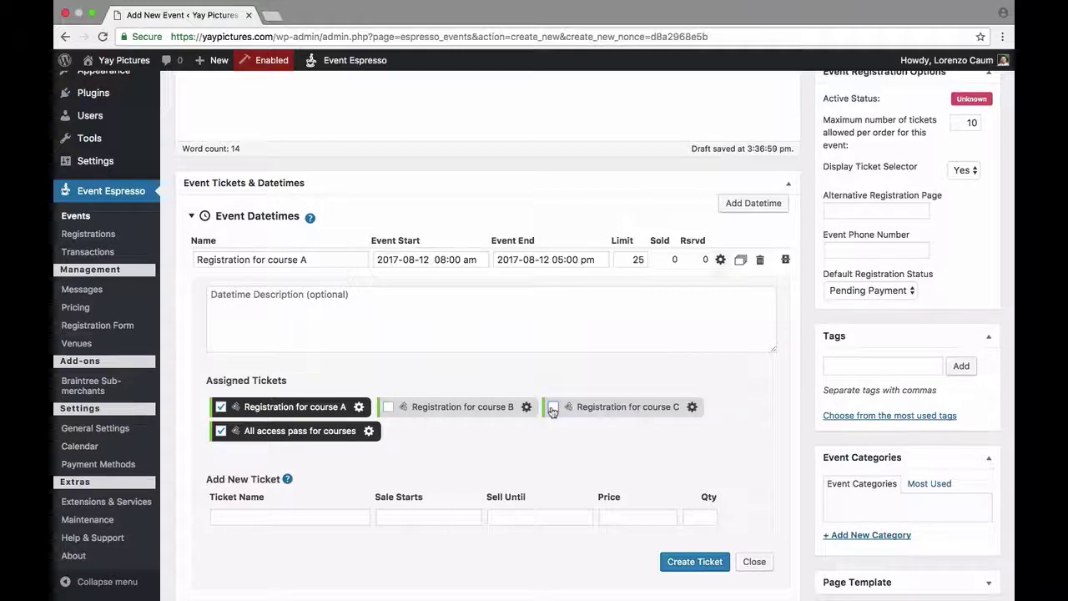
pyautogui.click(753, 561)
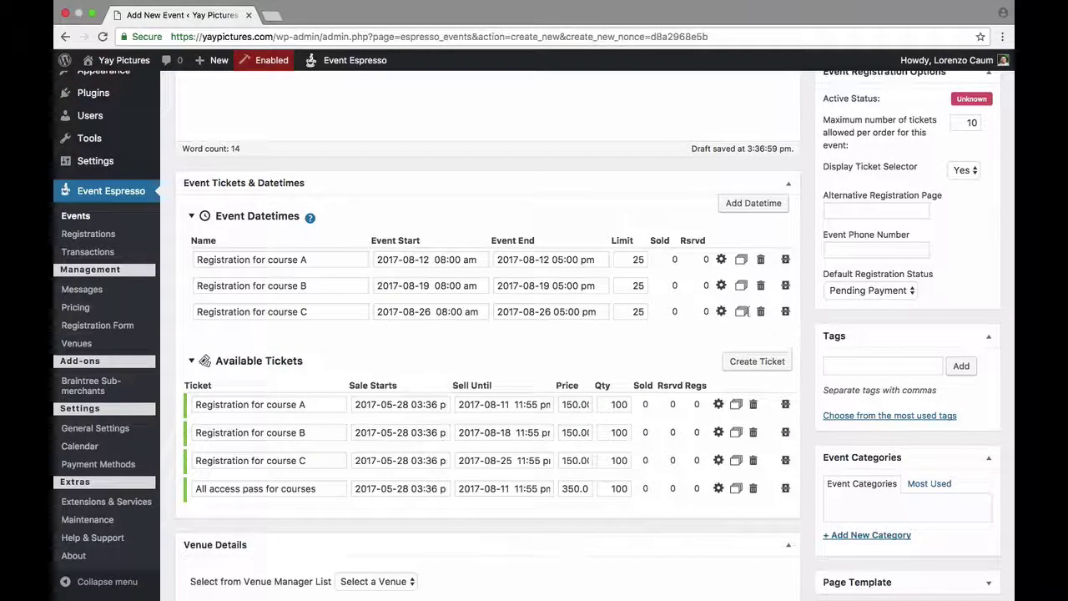
# - Unassign the course A and course C tickets from the course B datetime, keeping the course B ticket and the all access pass
pyautogui.click(721, 285)
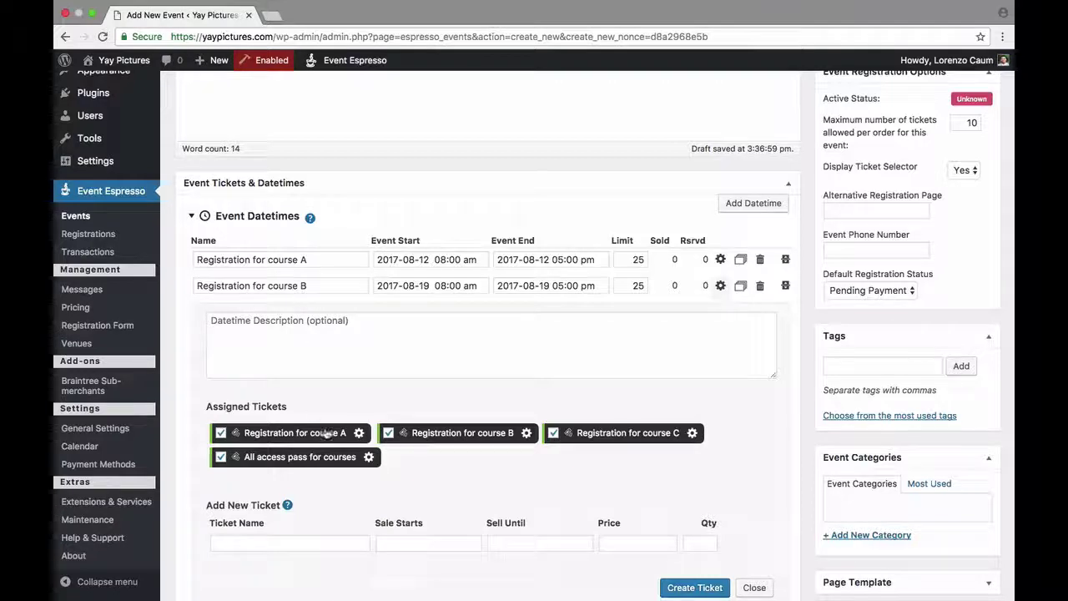
pyautogui.click(221, 433)
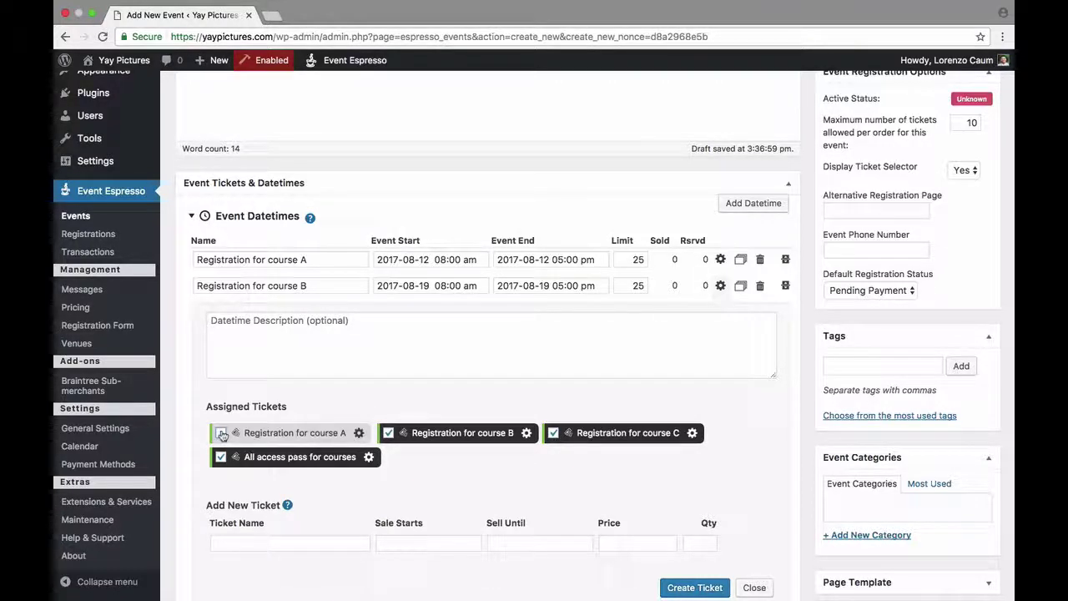
pyautogui.click(554, 433)
pyautogui.scroll(-2, 770, 392)
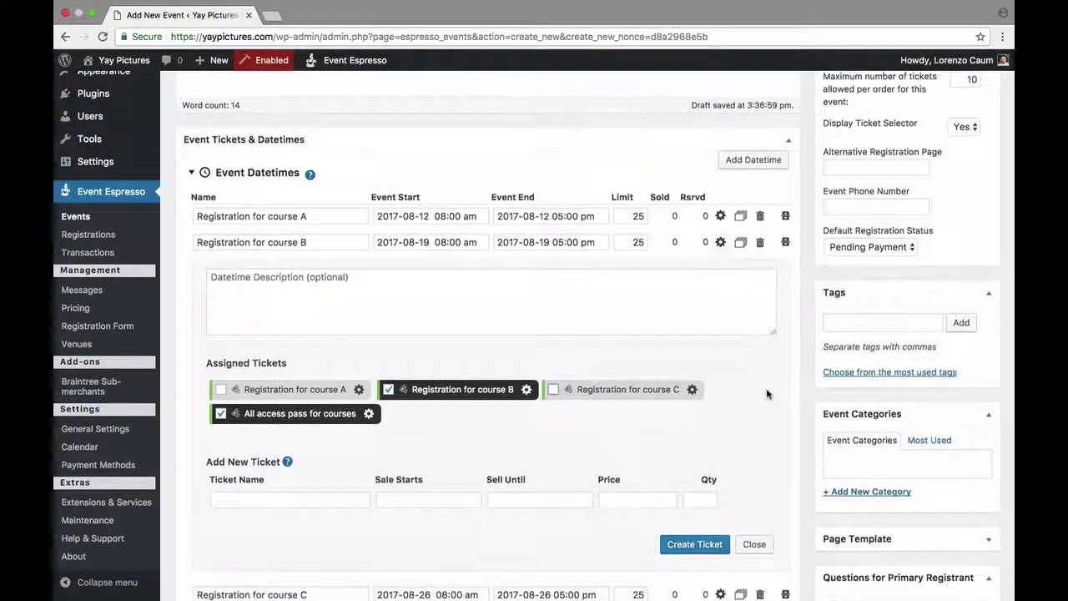
pyautogui.click(754, 544)
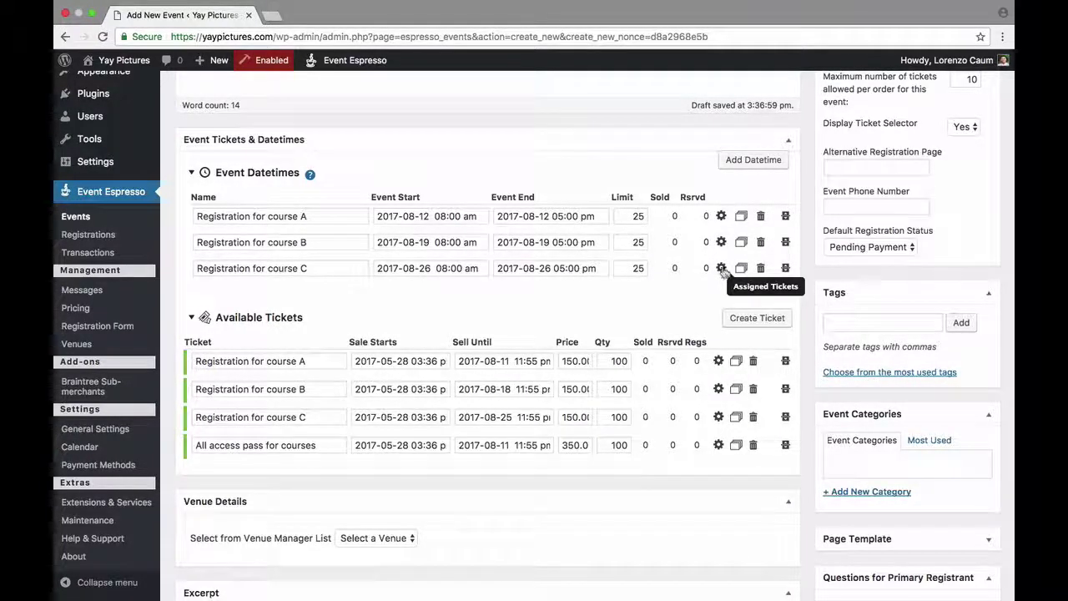
# - Unassign the course A and course B tickets from the course C datetime, keeping the course C ticket and the all access pass
pyautogui.click(722, 272)
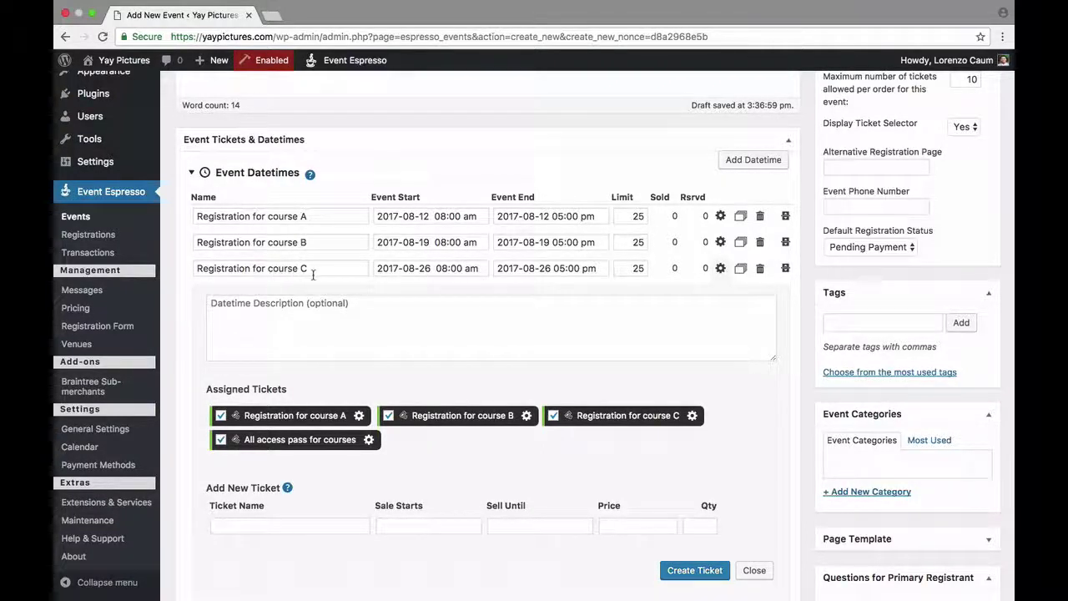
pyautogui.click(221, 416)
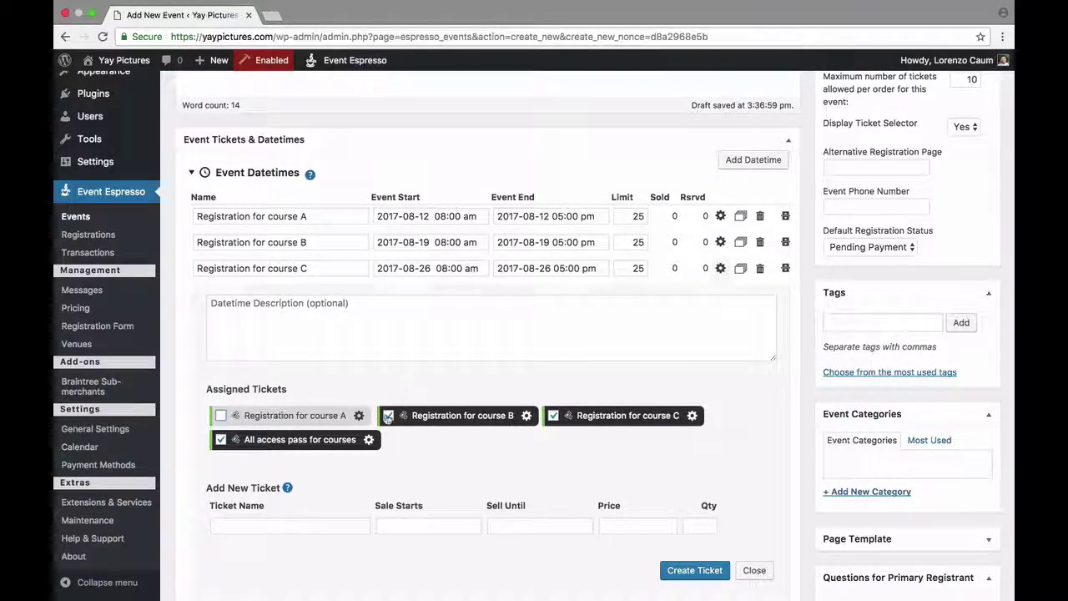
pyautogui.click(389, 418)
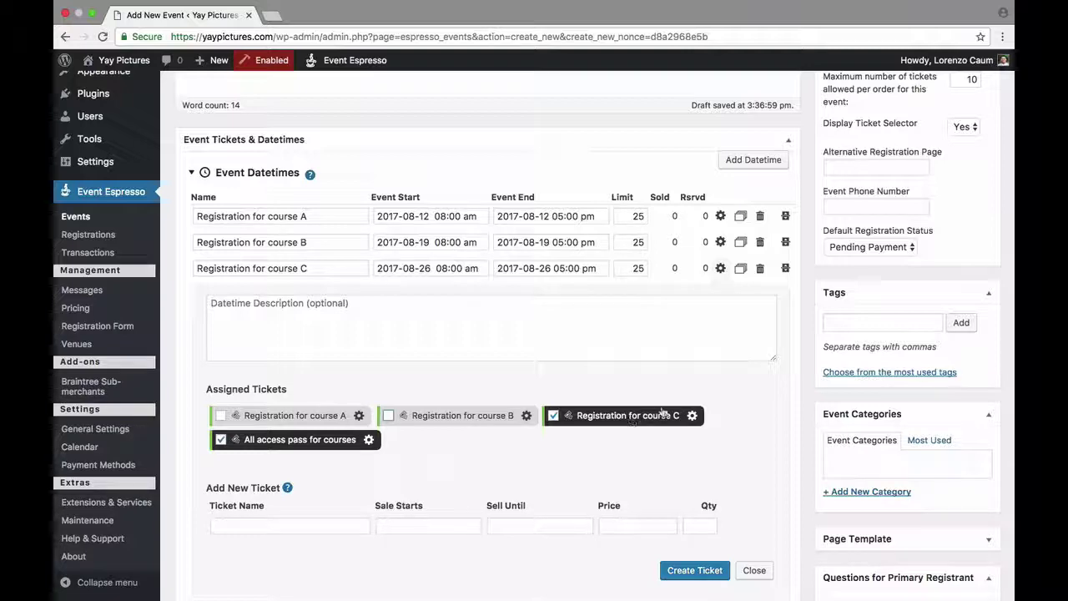
pyautogui.click(754, 570)
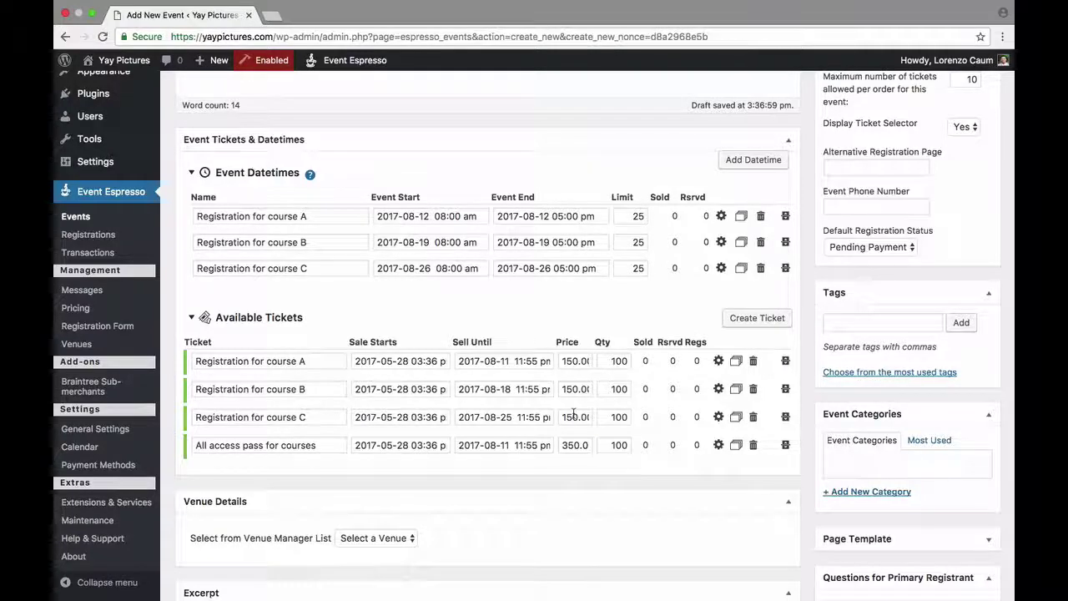
pyautogui.scroll(3, 800, 288)
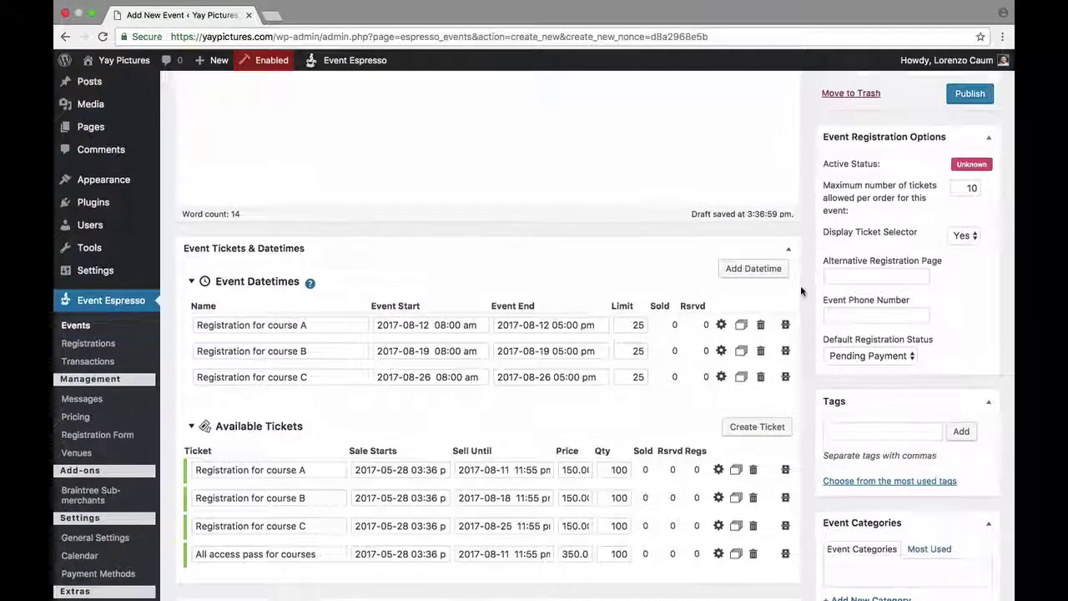
# - Publish the training event with its three course datetimes and four tickets
pyautogui.scroll(1, 800, 285)
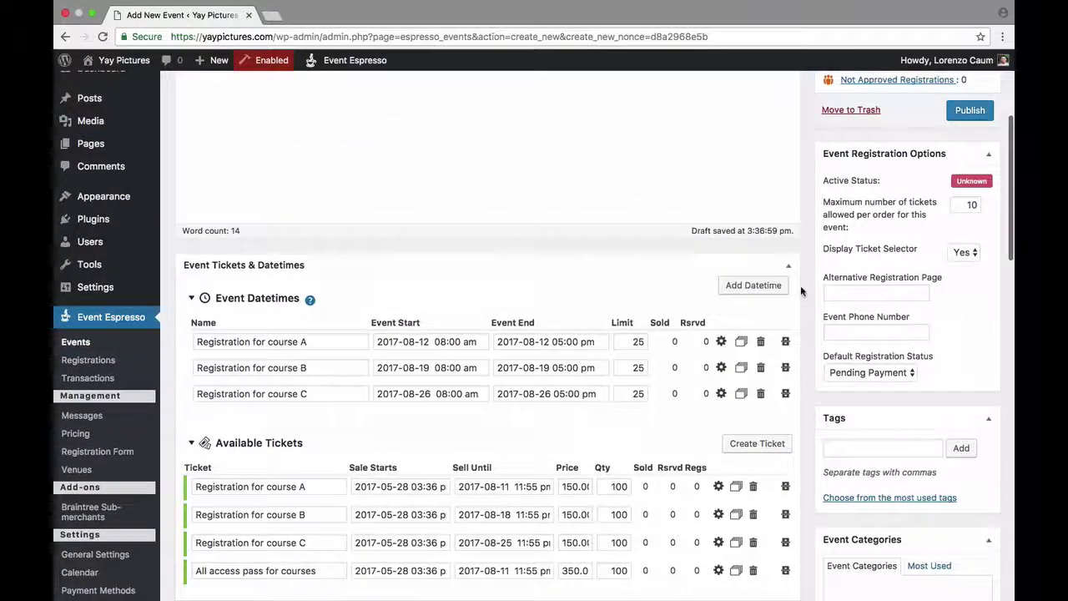
pyautogui.click(981, 117)
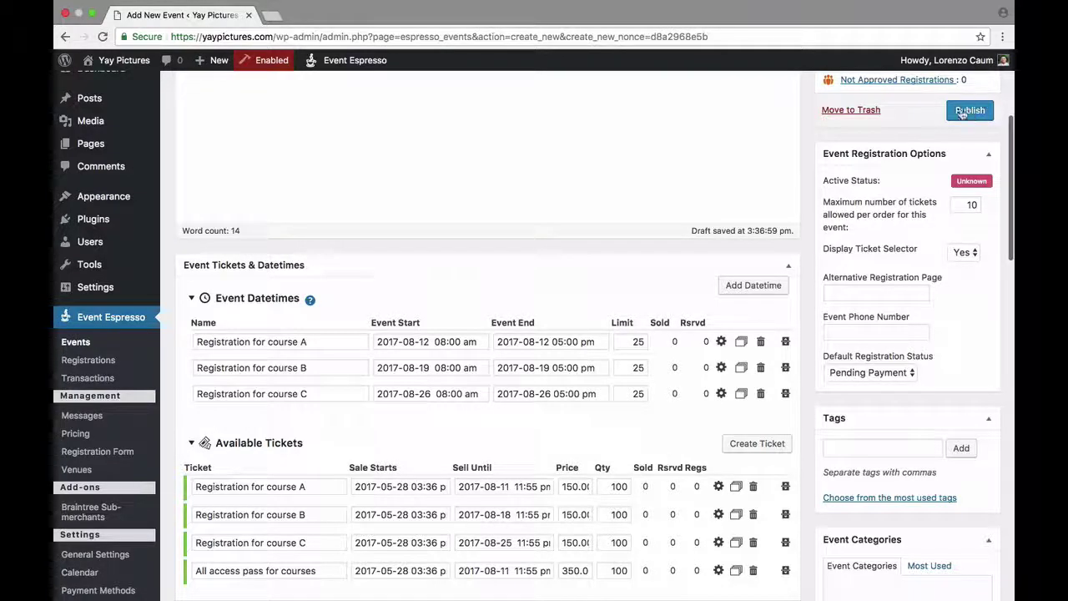
pyautogui.click(964, 112)
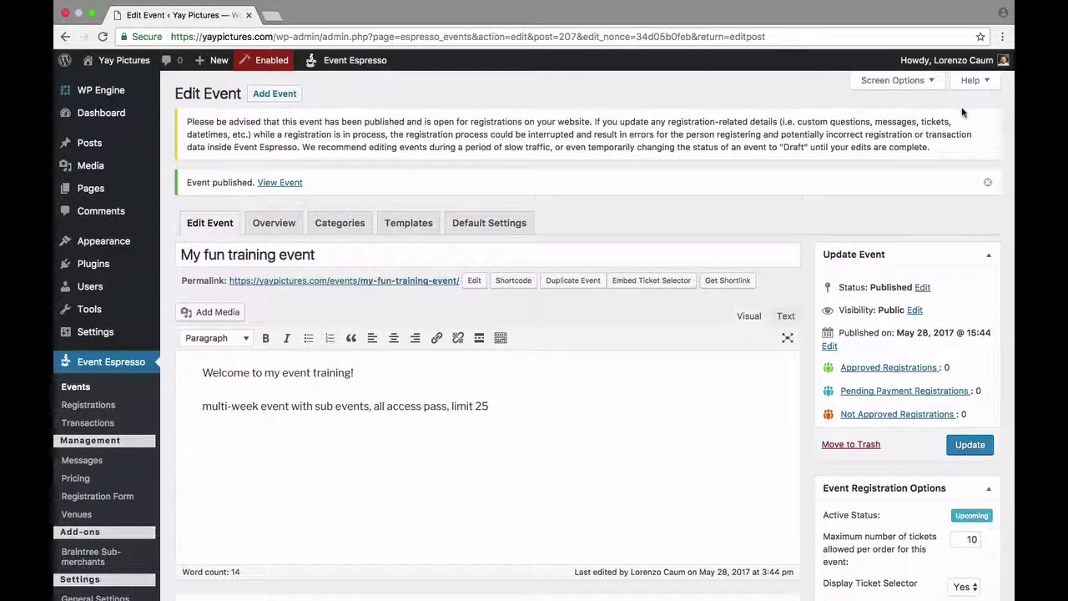
# - Open the published event's public page in a new browser tab and examine its ticket selector and course dates
pyautogui.rightClick(289, 183)
pyautogui.click(334, 187)
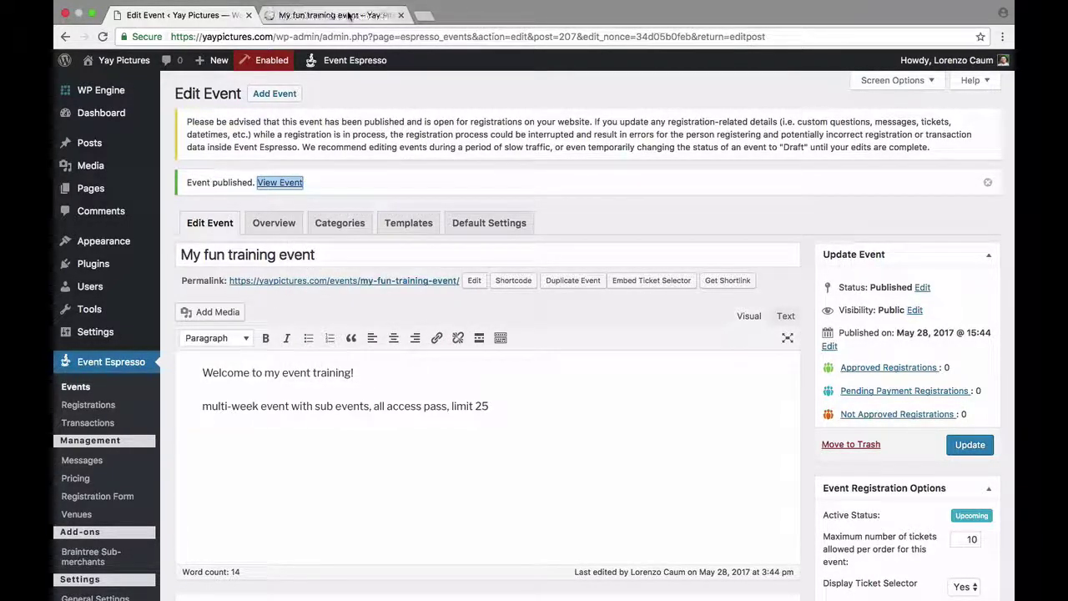
pyautogui.click(348, 16)
pyautogui.scroll(-2, 551, 175)
pyautogui.scroll(-1, 551, 178)
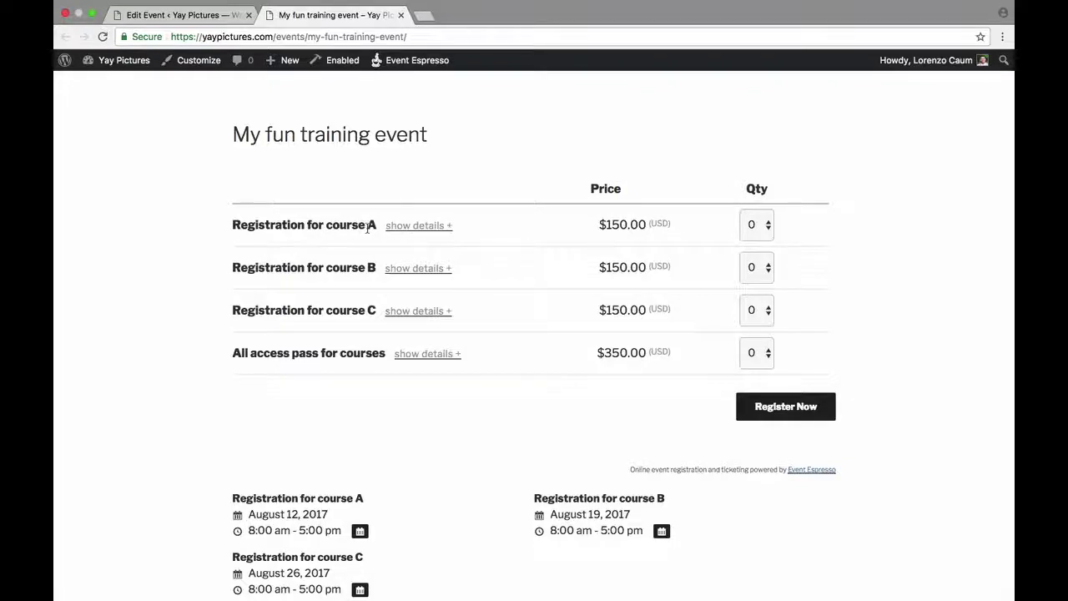
# - Select a quantity of 1 for both the course A and course C tickets in the ticket selector
pyautogui.click(753, 232)
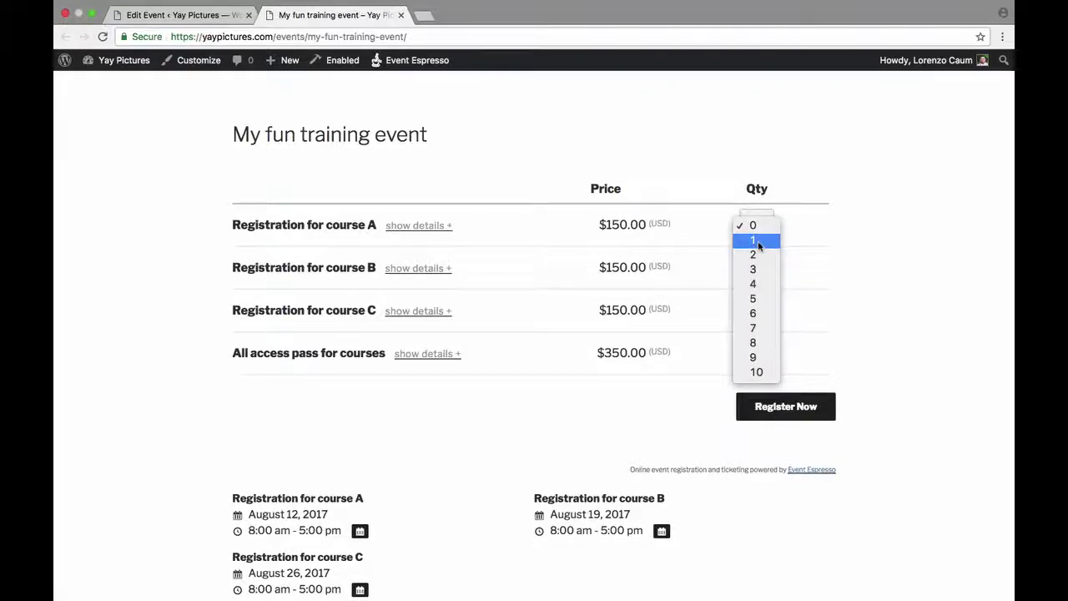
pyautogui.click(758, 242)
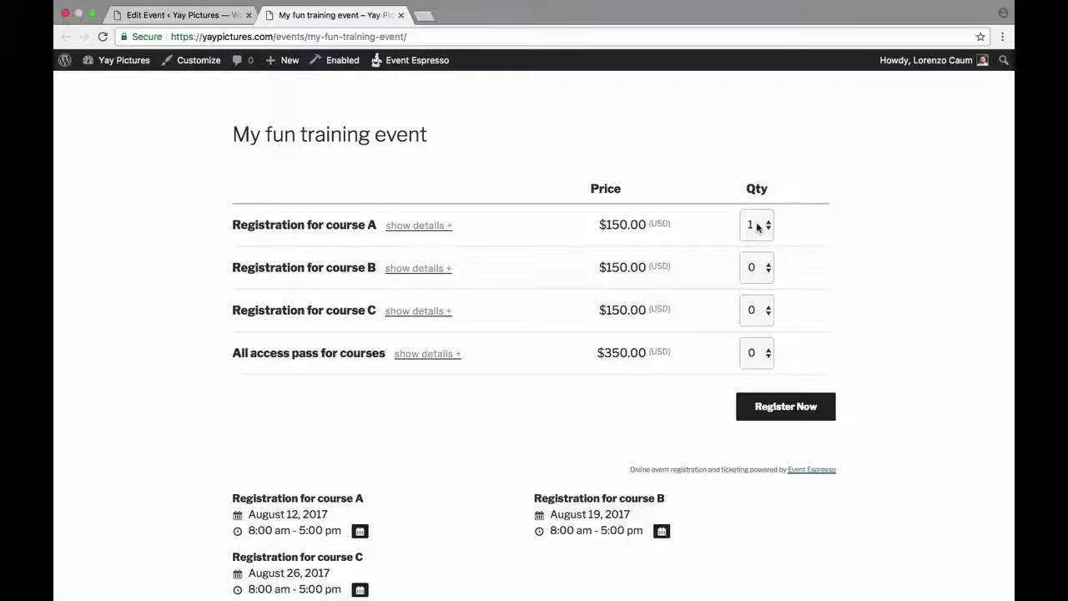
pyautogui.click(761, 311)
pyautogui.click(758, 325)
pyautogui.click(787, 408)
# - Reset the quantities of the course A and course C tickets to 0
pyautogui.click(758, 225)
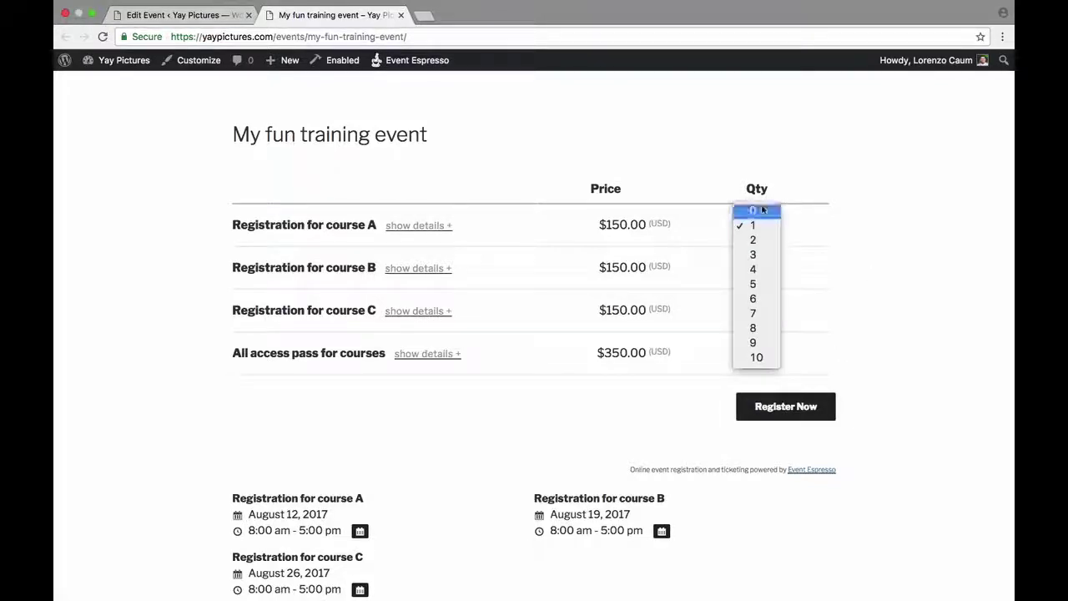
pyautogui.click(754, 210)
pyautogui.click(755, 309)
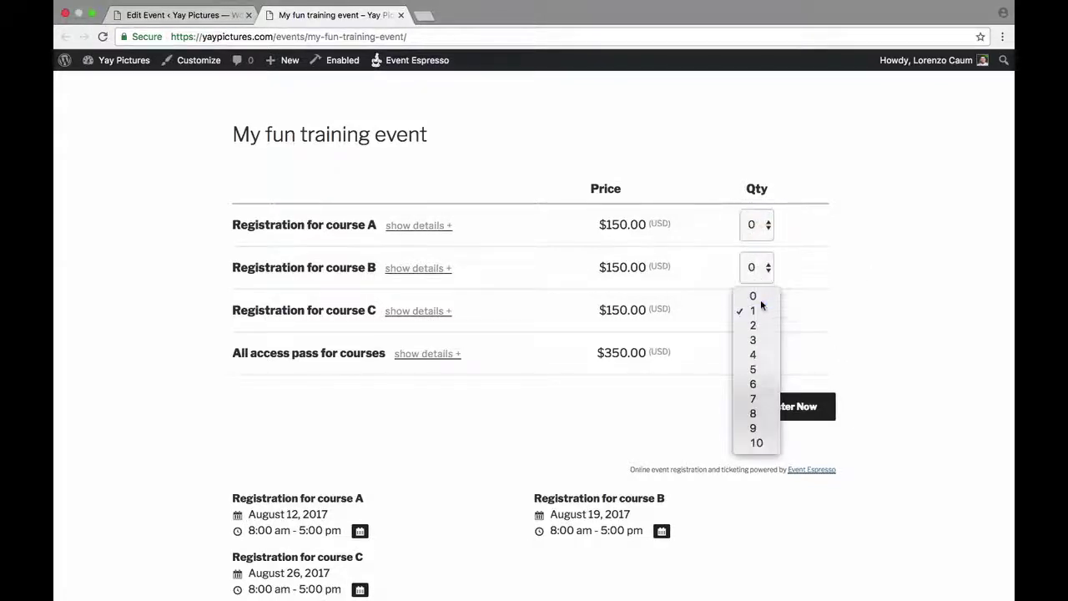
pyautogui.click(757, 296)
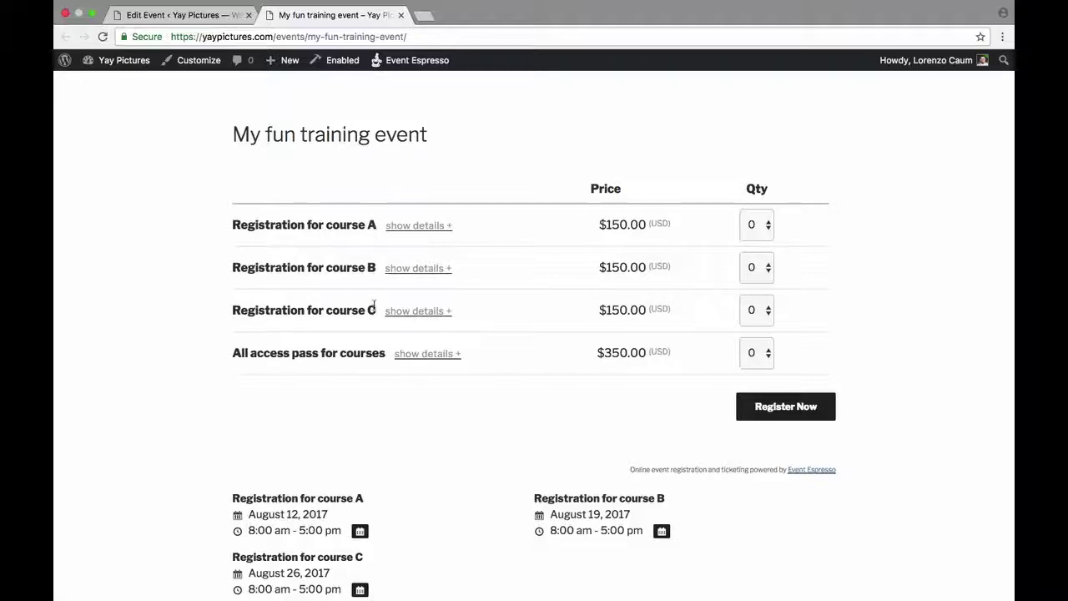
# - Try a quantity of 1 for the all access pass and reset it to 0
pyautogui.click(746, 353)
pyautogui.click(739, 377)
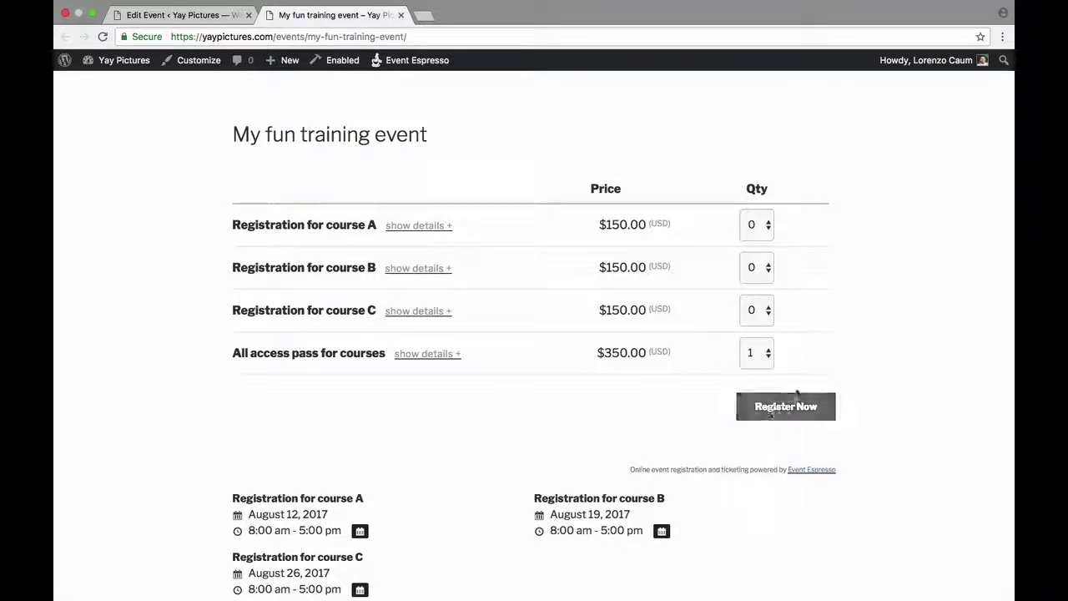
pyautogui.click(753, 353)
pyautogui.click(749, 338)
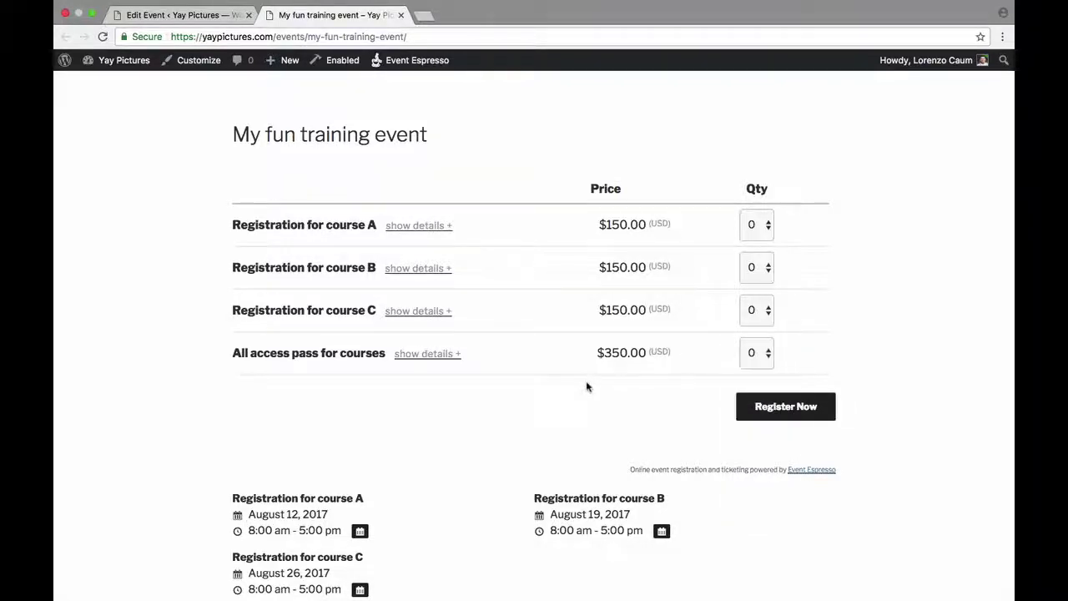